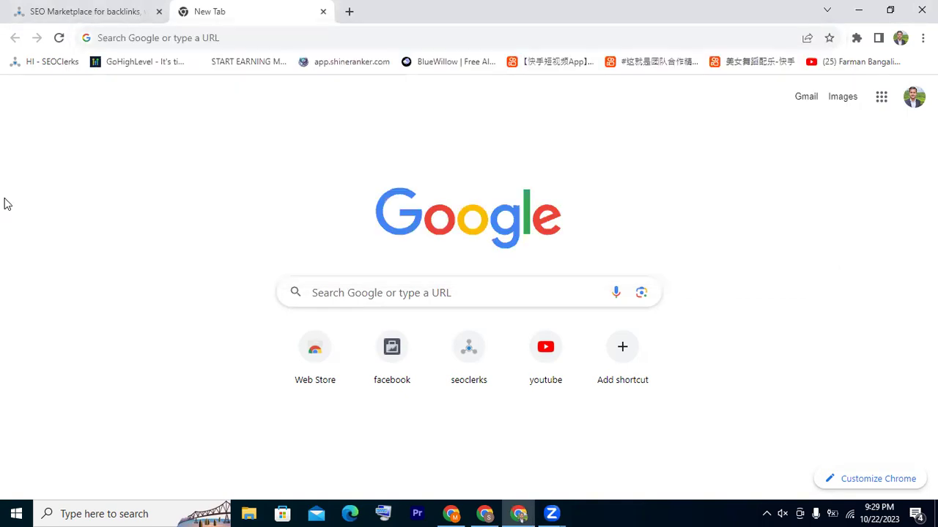
Open the website iphonepink.com
{"action": "left_click", "coordinate": [219, 40]}
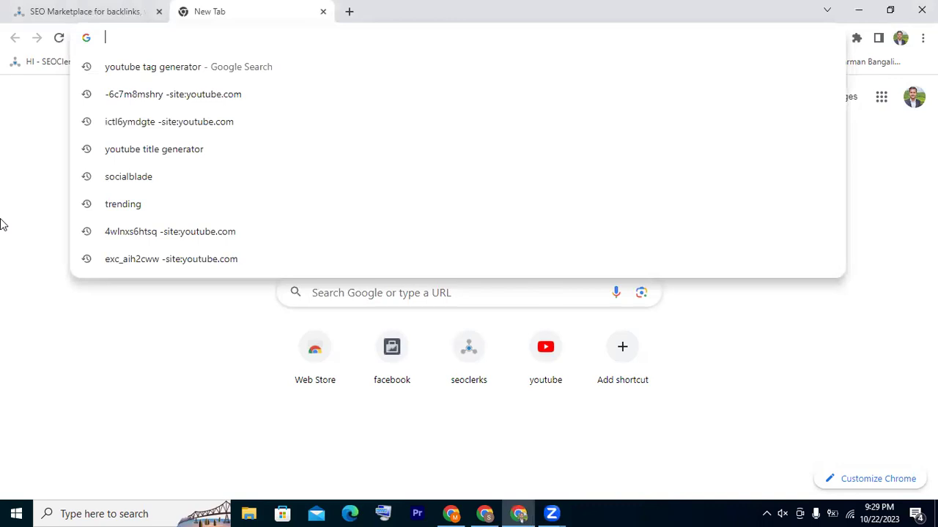
{"action": "type", "text": "iphonepink.com"}
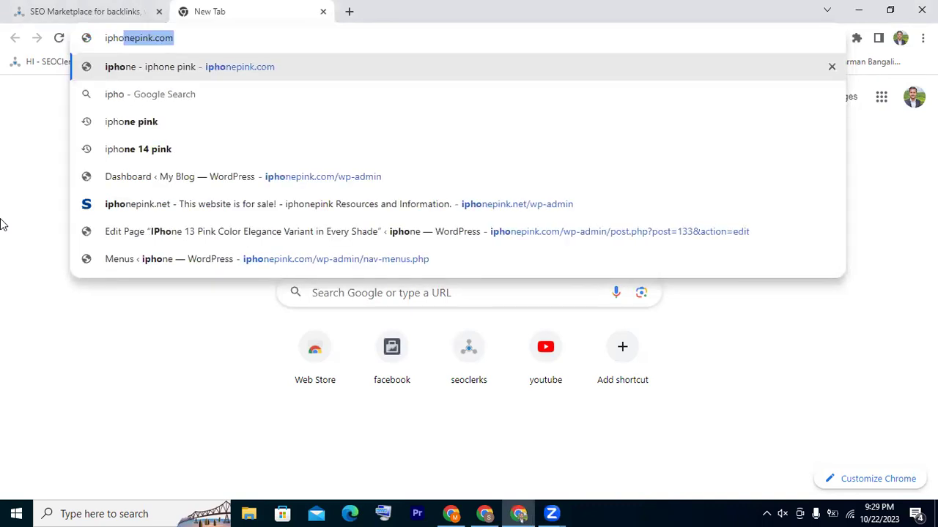
{"action": "key", "text": "Return"}
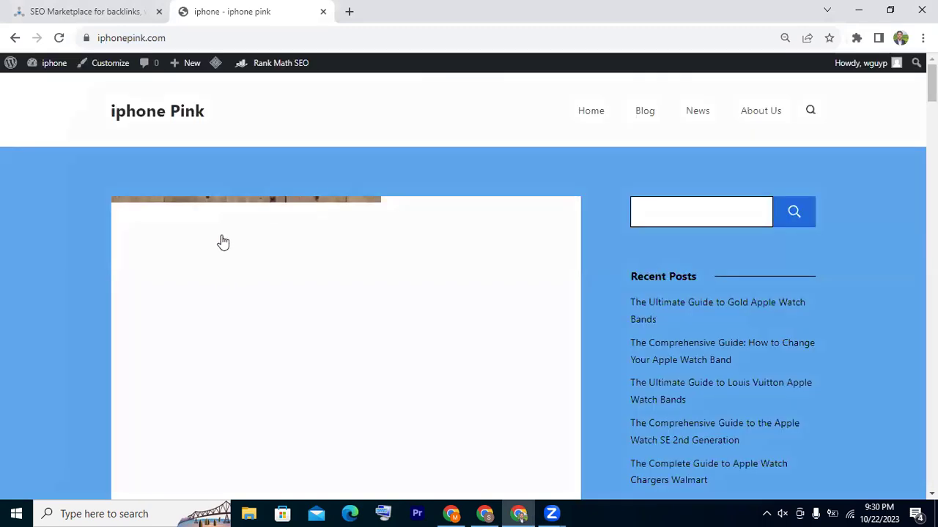
Look through the blog posts on the iphonepink.com homepage
{"action": "scroll", "coordinate": [335, 227], "scroll_direction": "down", "scroll_amount": 10}
{"action": "scroll", "coordinate": [178, 281], "scroll_direction": "up", "scroll_amount": 10}
{"action": "scroll", "coordinate": [373, 218], "scroll_direction": "down", "scroll_amount": 5}
{"action": "scroll", "coordinate": [187, 253], "scroll_direction": "down", "scroll_amount": 15}
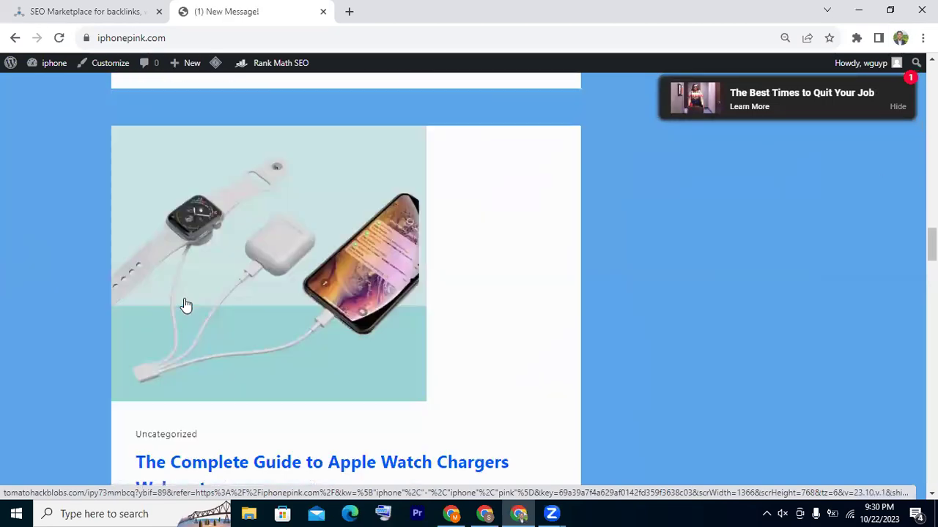
{"action": "scroll", "coordinate": [186, 305], "scroll_direction": "down", "scroll_amount": 5}
{"action": "scroll", "coordinate": [84, 264], "scroll_direction": "up", "scroll_amount": 10}
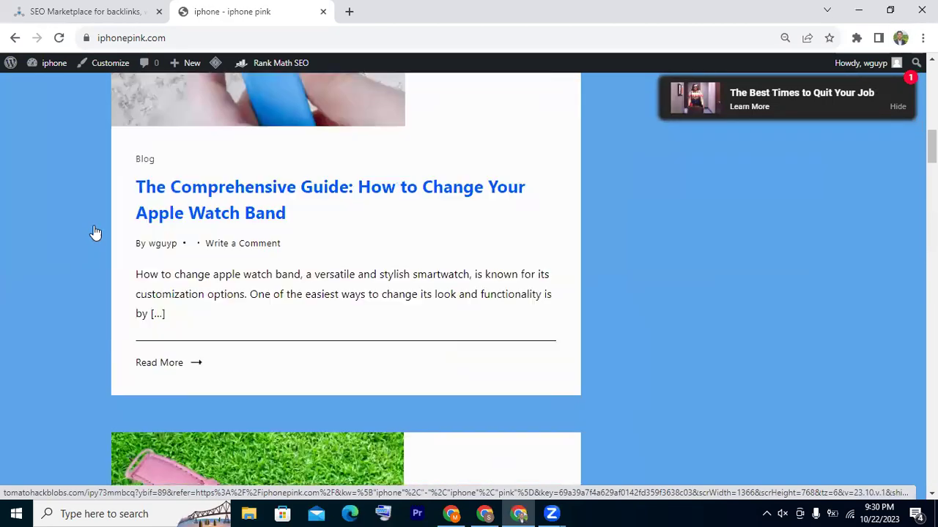
{"action": "scroll", "coordinate": [96, 233], "scroll_direction": "up", "scroll_amount": 8}
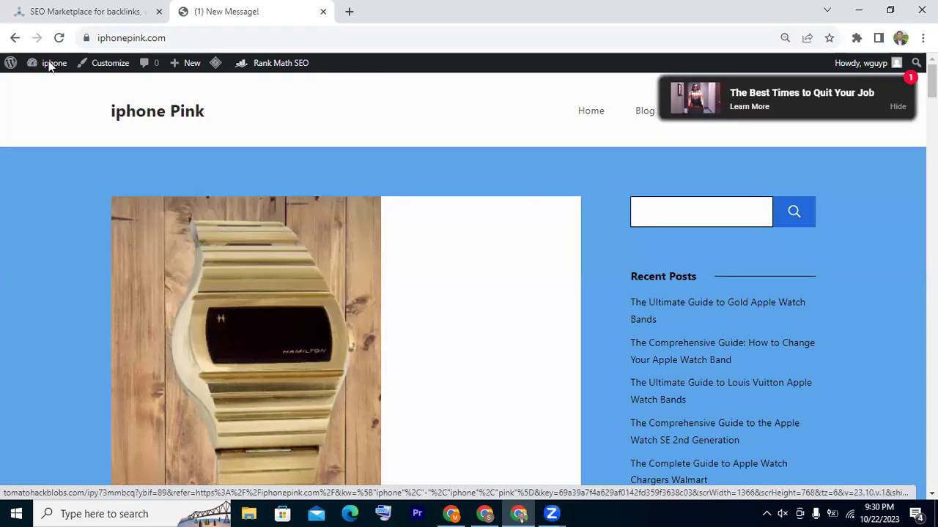
Go to the site's WordPress admin dashboard, closing the advertising page that opens on the way, and look over its widgets
{"action": "left_click", "coordinate": [49, 64]}
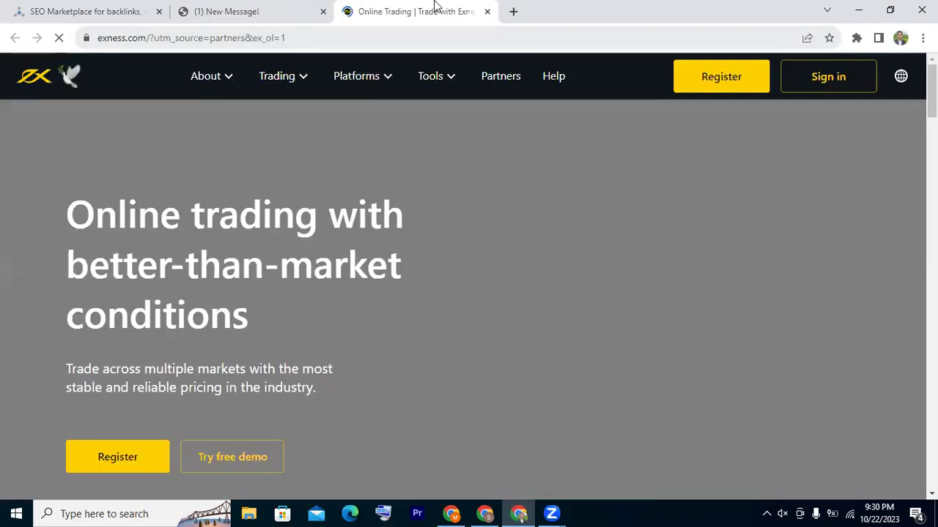
{"action": "left_click", "coordinate": [487, 11]}
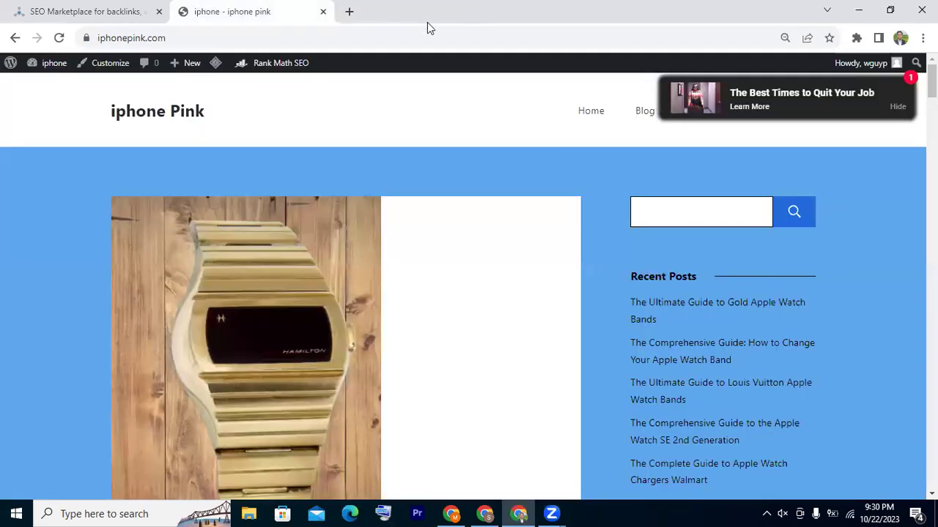
{"action": "mouse_move", "coordinate": [52, 64]}
{"action": "left_click", "coordinate": [47, 88]}
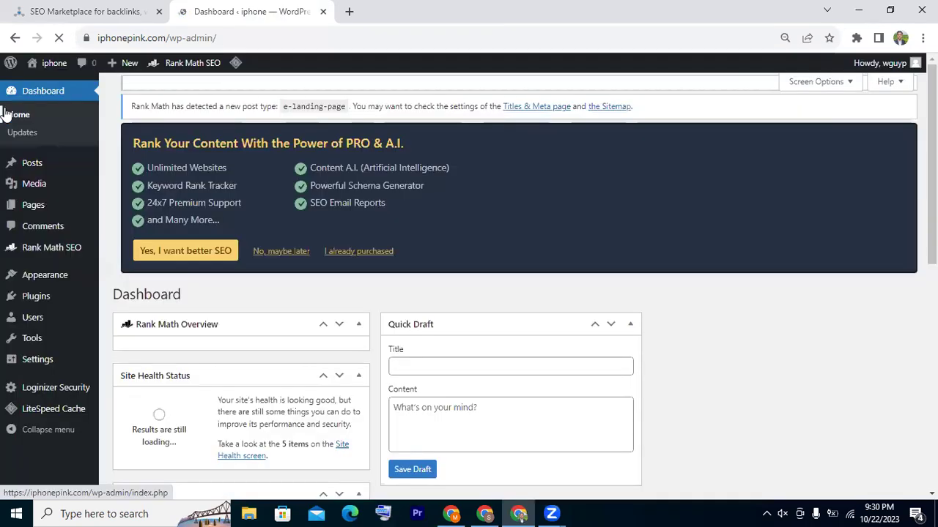
{"action": "scroll", "coordinate": [34, 339], "scroll_direction": "down", "scroll_amount": 10}
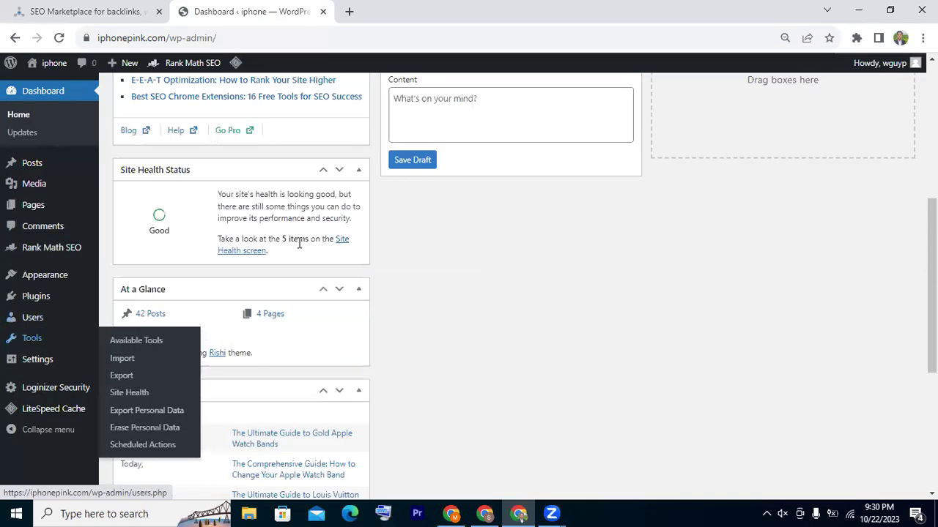
{"action": "scroll", "coordinate": [146, 286], "scroll_direction": "up", "scroll_amount": 10}
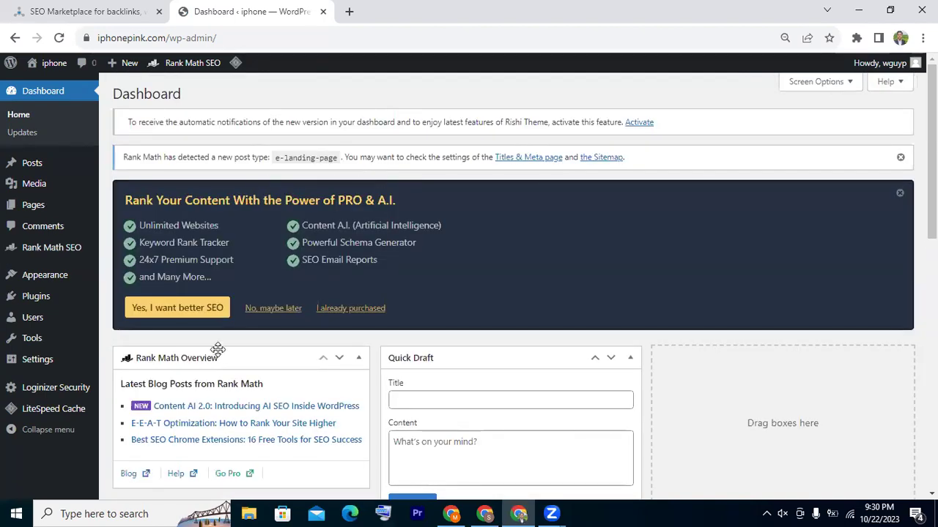
Go to the page for adding new plugins and search the plugin directory for "insert head"
{"action": "mouse_move", "coordinate": [33, 341]}
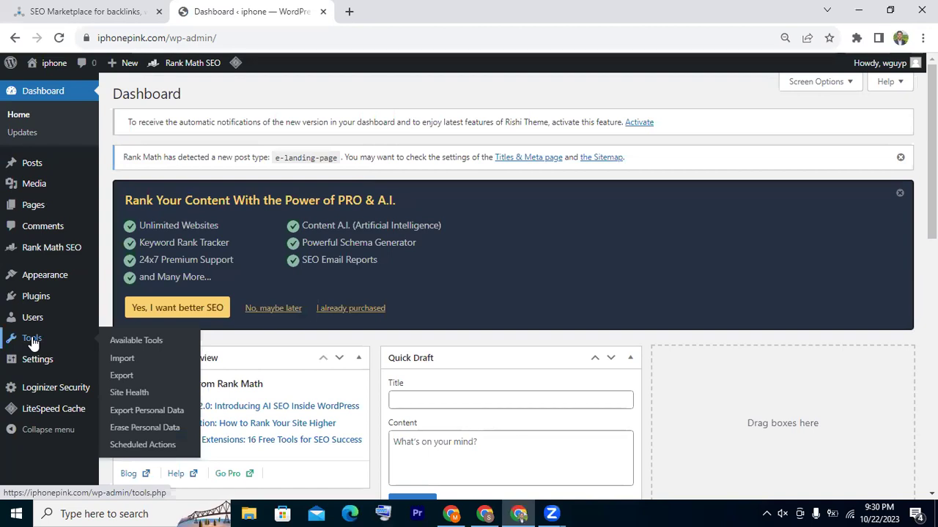
{"action": "mouse_move", "coordinate": [73, 320]}
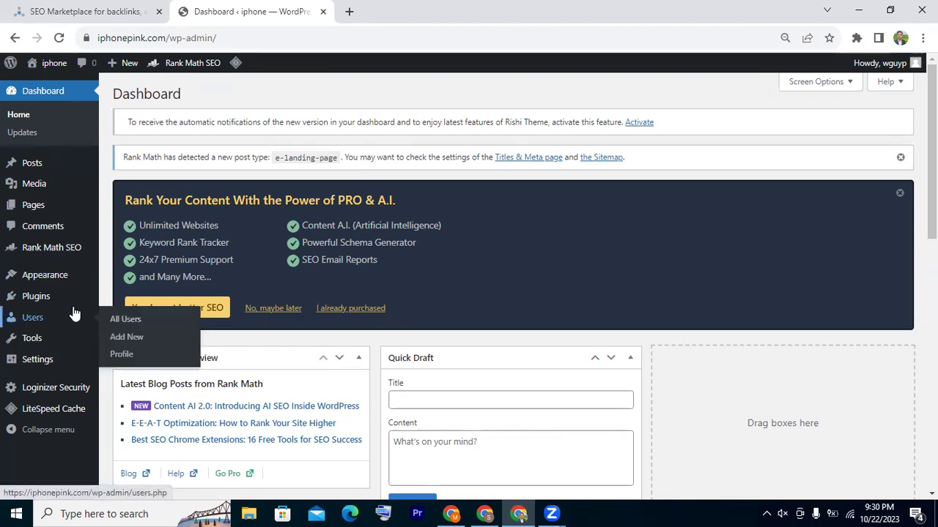
{"action": "mouse_move", "coordinate": [74, 296]}
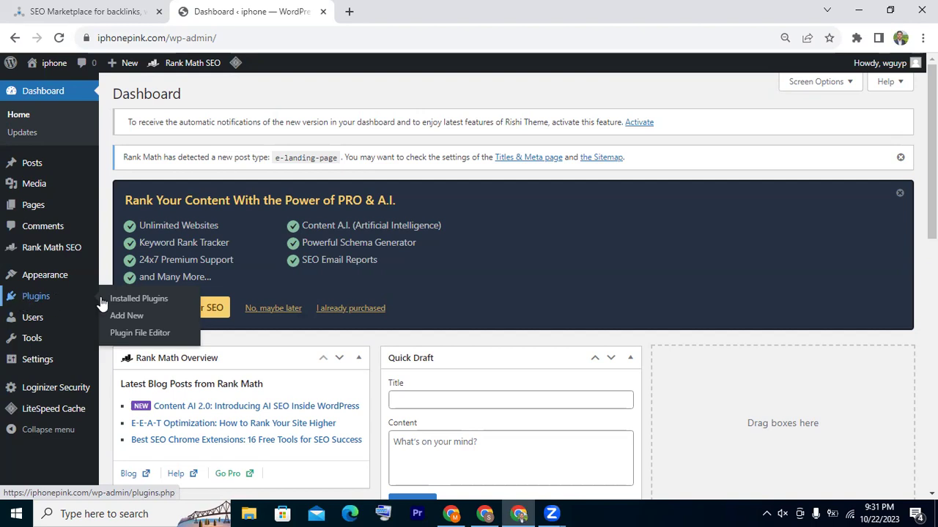
{"action": "left_click", "coordinate": [129, 319]}
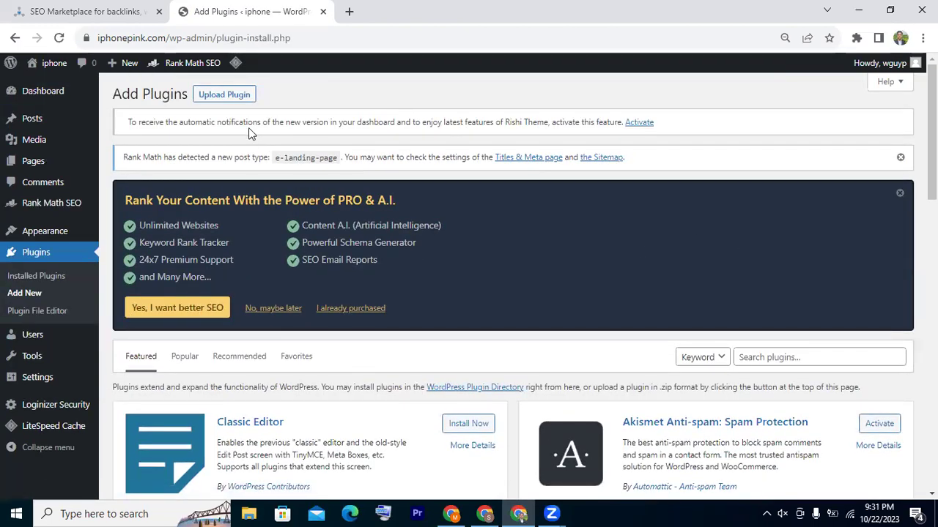
{"action": "scroll", "coordinate": [657, 254], "scroll_direction": "down", "scroll_amount": 3}
{"action": "left_click", "coordinate": [807, 151]}
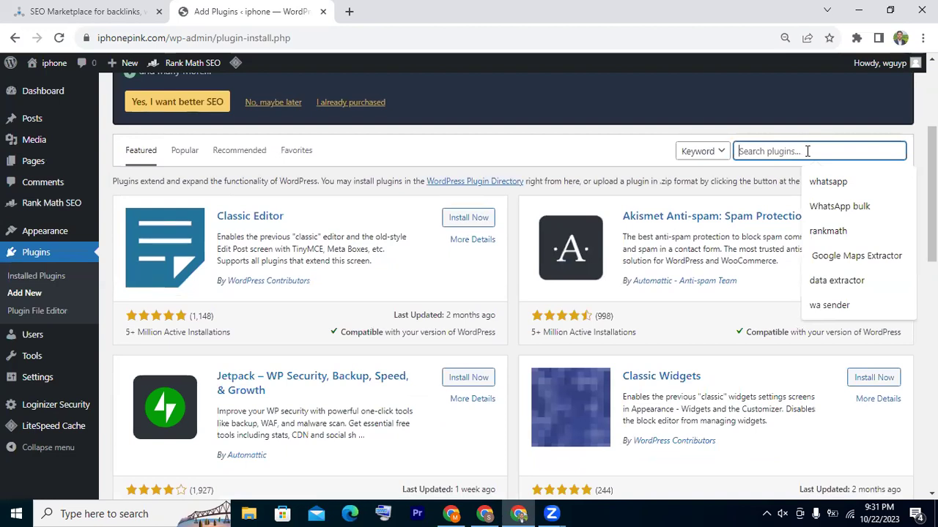
{"action": "type", "text": "insert"}
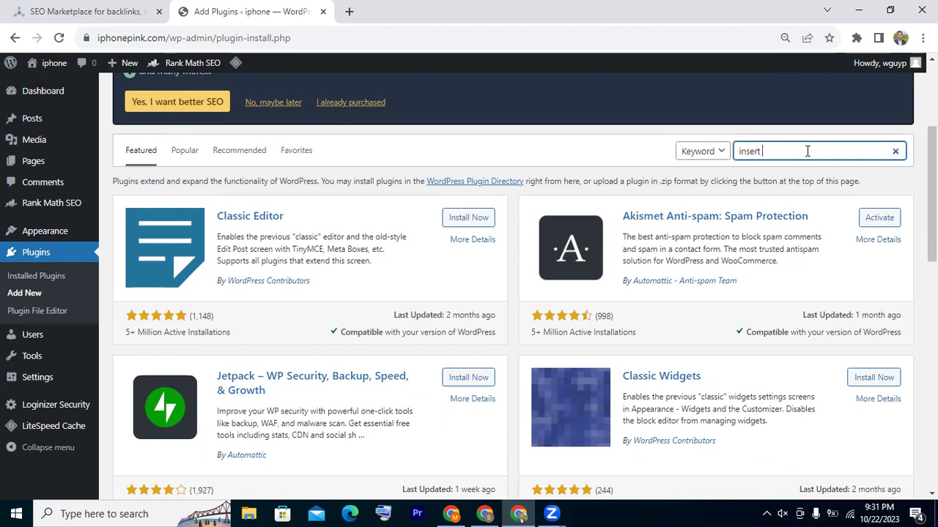
{"action": "type", "text": " head"}
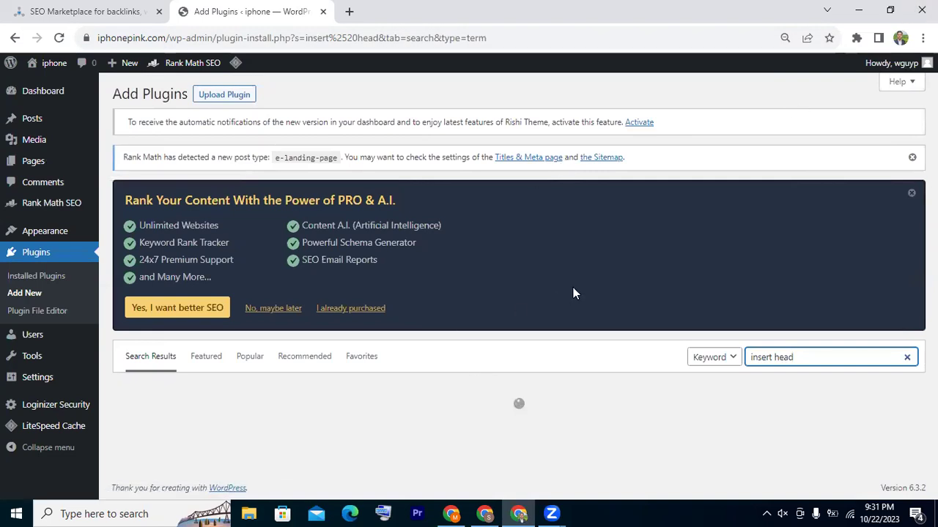
Install and activate the WPCode – Insert Headers and Footers plugin
{"action": "scroll", "coordinate": [573, 287], "scroll_direction": "down", "scroll_amount": 2}
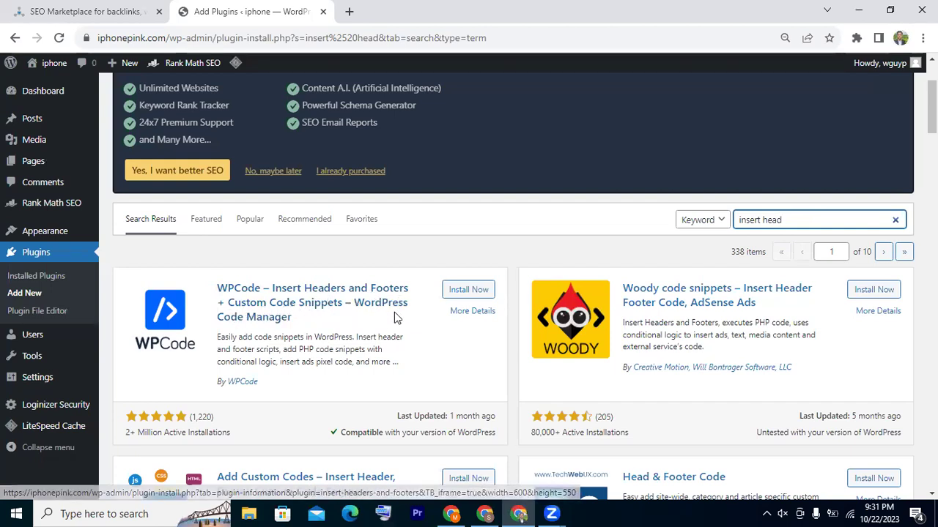
{"action": "left_click", "coordinate": [473, 296]}
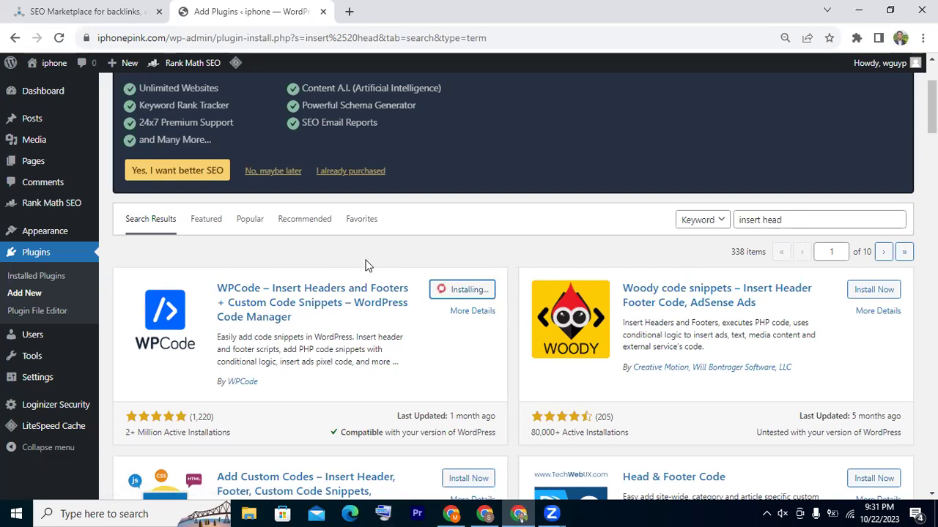
{"action": "scroll", "coordinate": [378, 253], "scroll_direction": "down", "scroll_amount": 1}
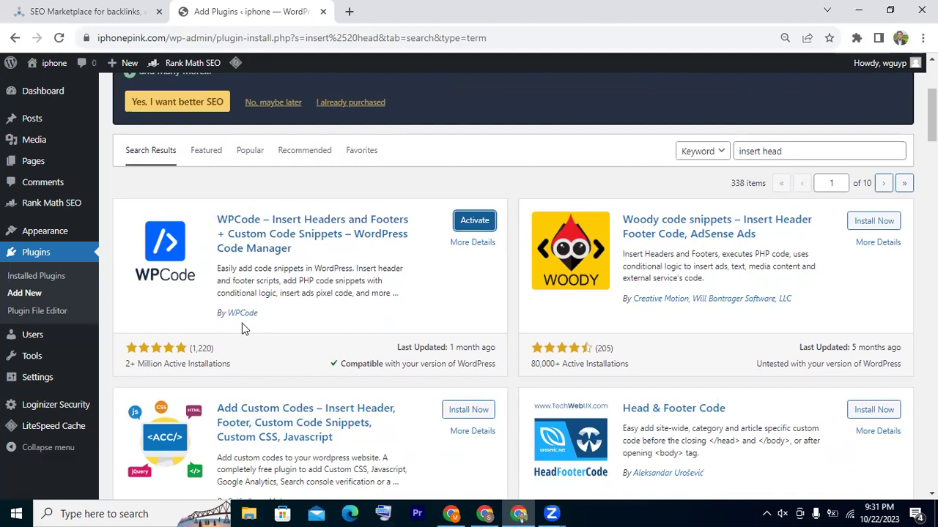
{"action": "left_click", "coordinate": [475, 223]}
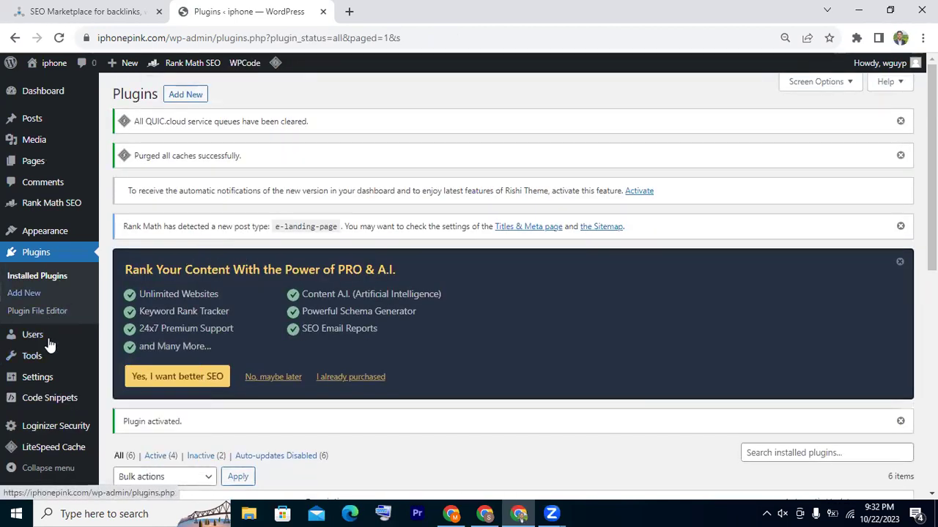
{"action": "scroll", "coordinate": [55, 337], "scroll_direction": "down", "scroll_amount": 2}
{"action": "mouse_move", "coordinate": [51, 352]}
{"action": "scroll", "coordinate": [47, 366], "scroll_direction": "down", "scroll_amount": 1}
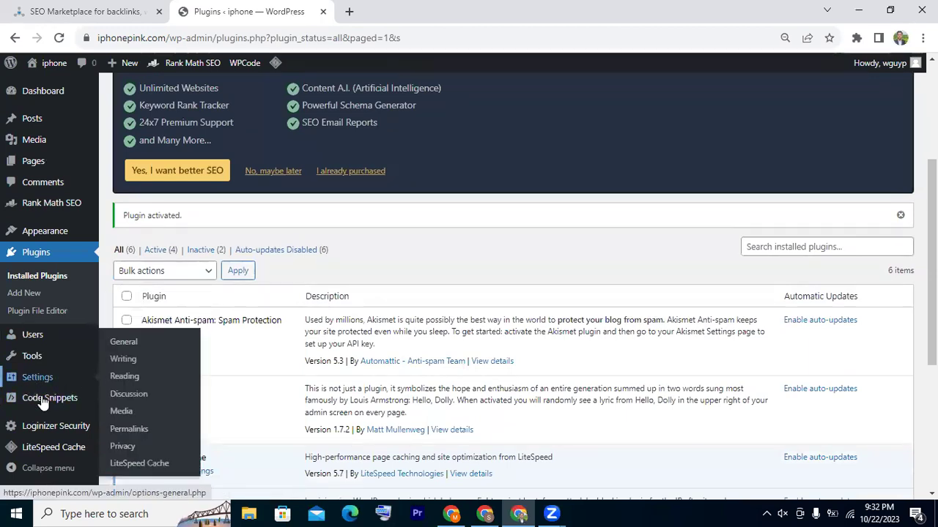
{"action": "mouse_move", "coordinate": [49, 402]}
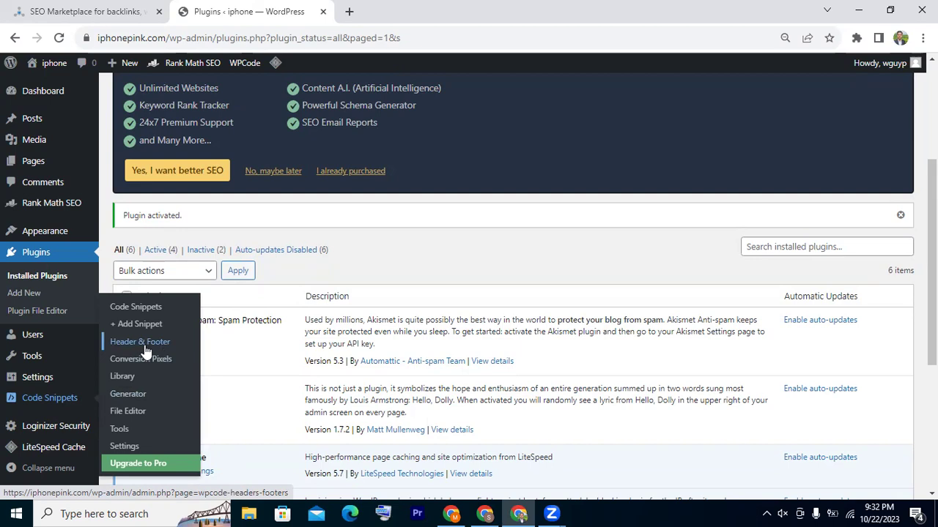
Search Google for "google search console" in a new browser tab, open Search Console from the results and go to its overview
{"action": "left_click", "coordinate": [352, 11]}
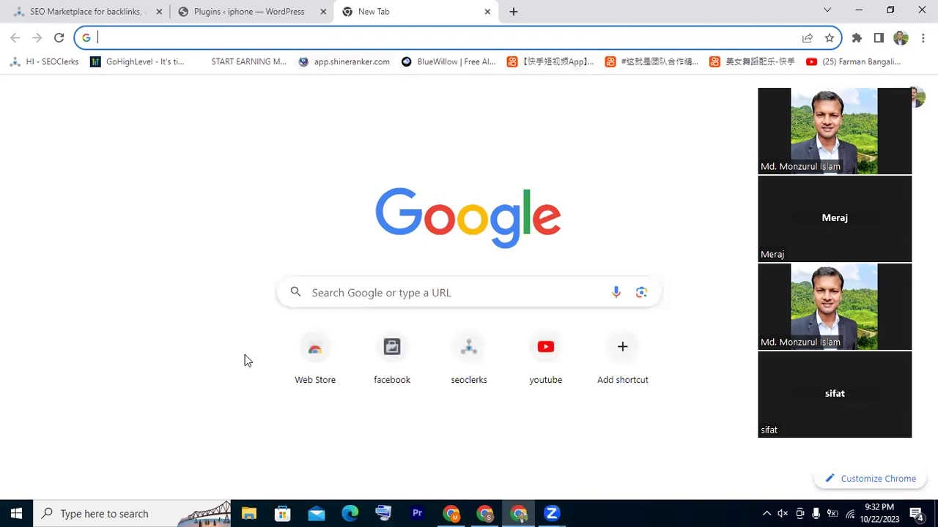
{"action": "type", "text": "google se"}
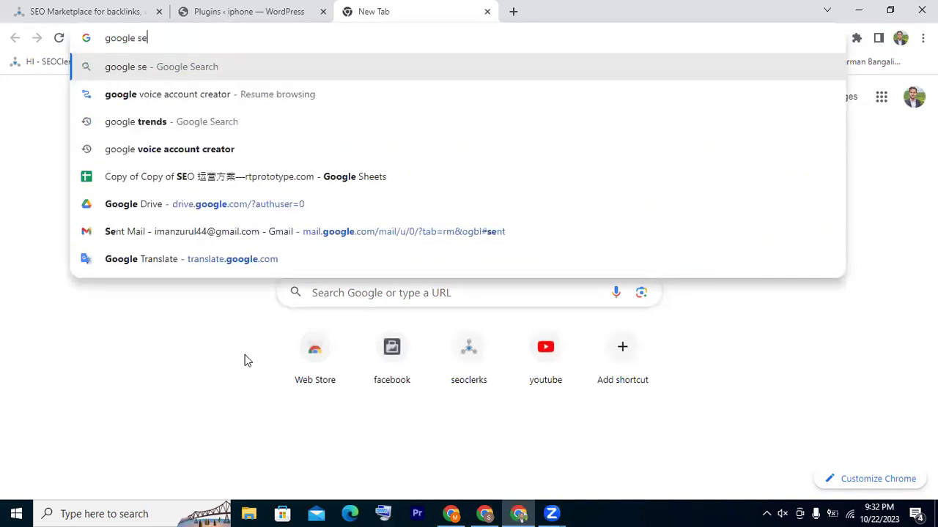
{"action": "type", "text": "ar"}
{"action": "key", "text": "Return"}
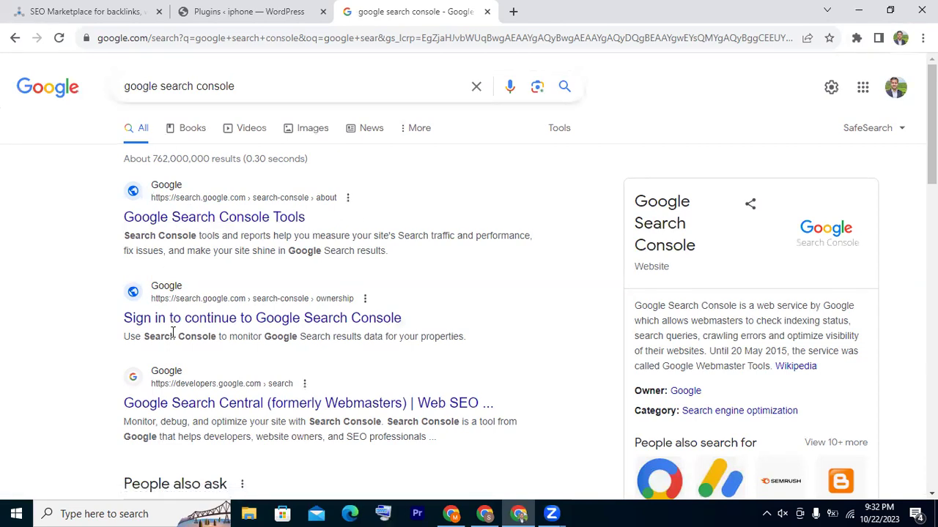
{"action": "scroll", "coordinate": [184, 383], "scroll_direction": "down", "scroll_amount": 2}
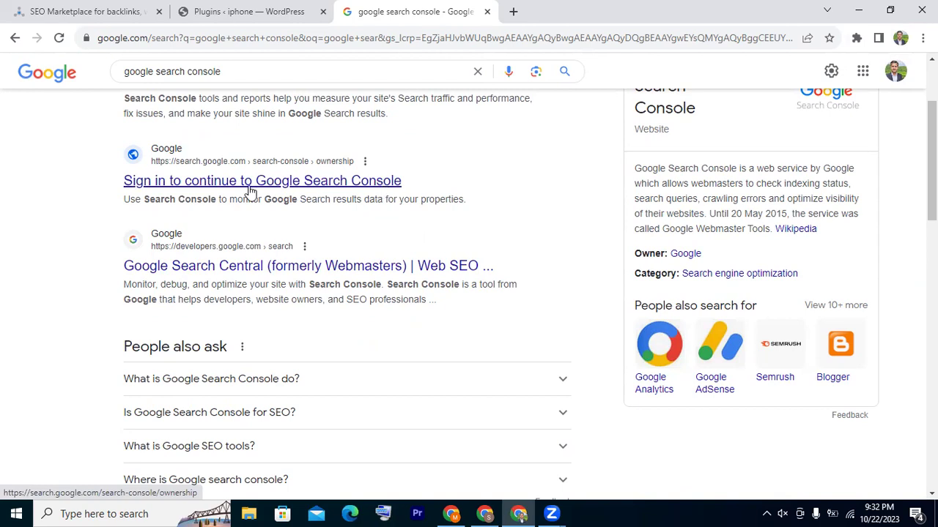
{"action": "left_click", "coordinate": [165, 188]}
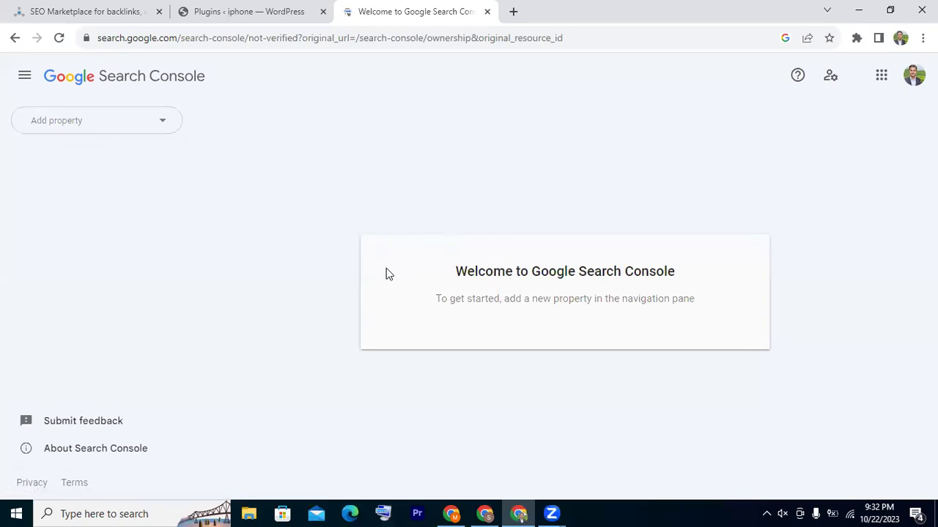
{"action": "left_click", "coordinate": [93, 84]}
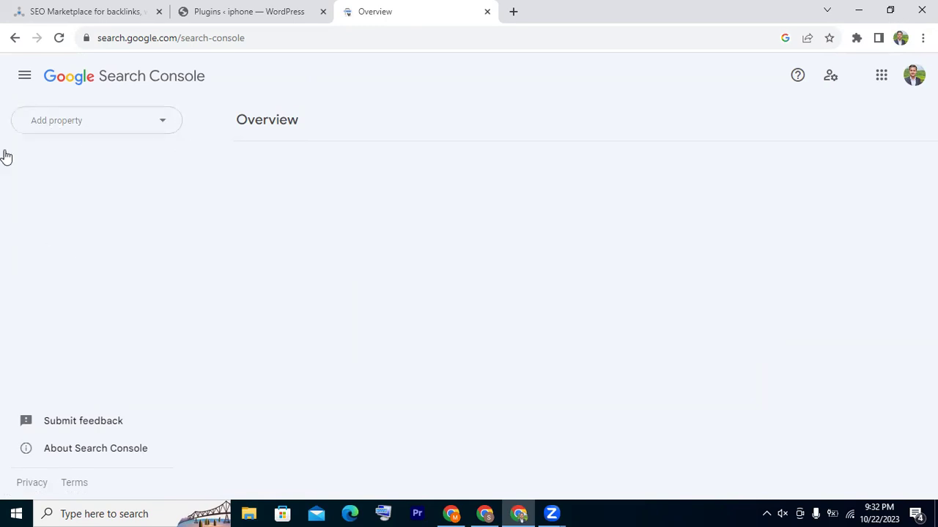
{"action": "left_click", "coordinate": [163, 124]}
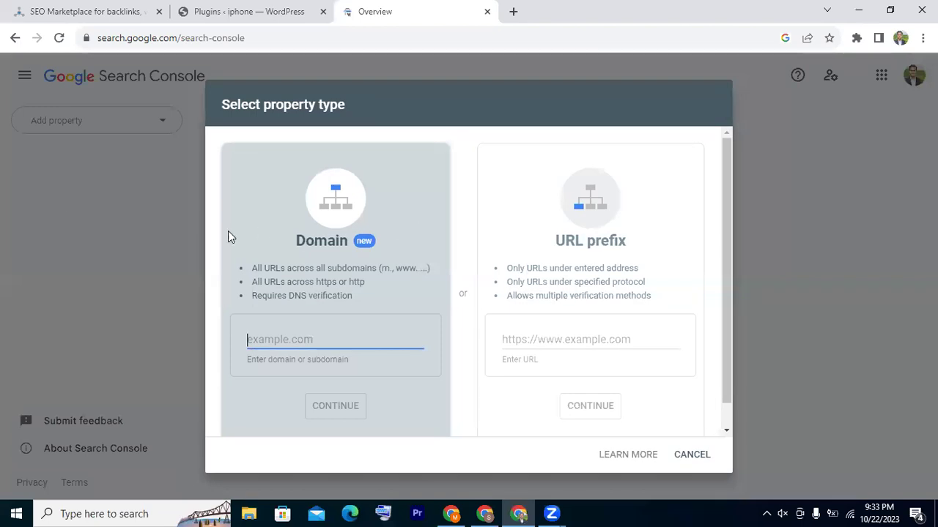
{"action": "scroll", "coordinate": [729, 256], "scroll_direction": "down", "scroll_amount": 1}
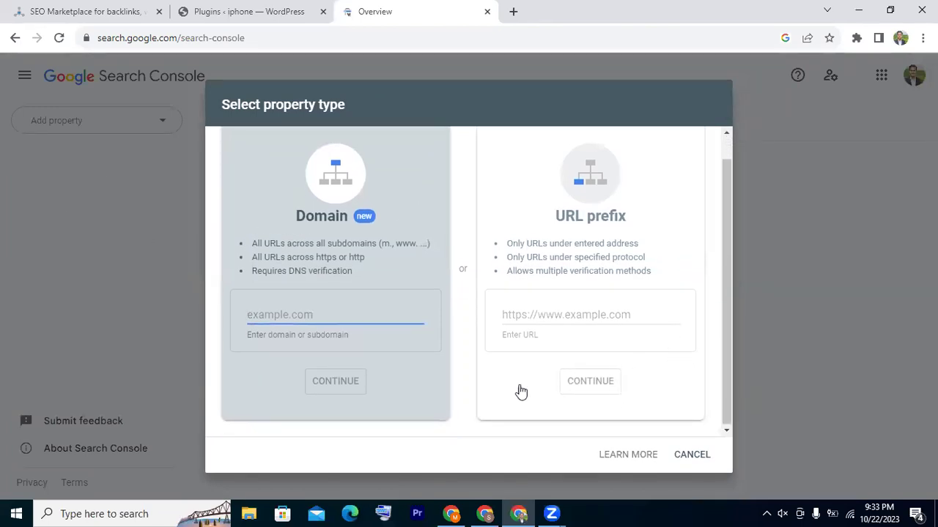
{"action": "left_click", "coordinate": [869, 167]}
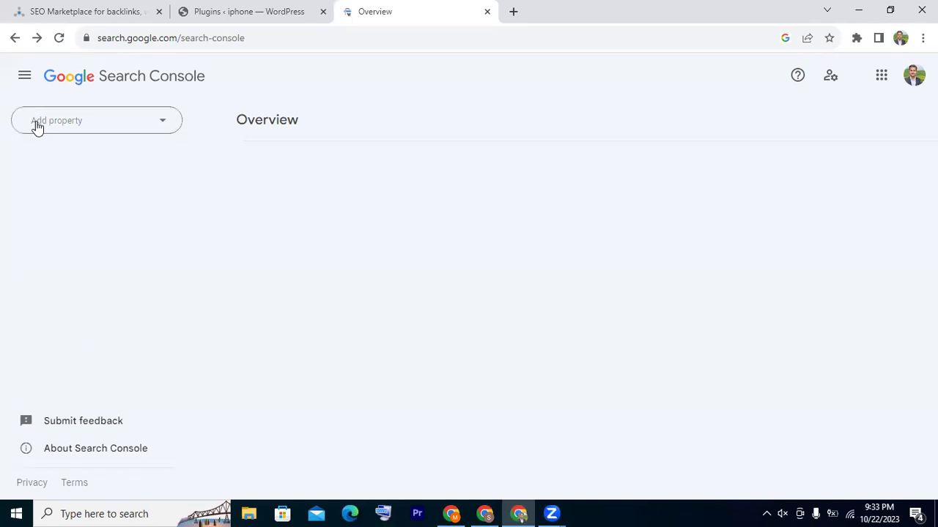
Start adding a new property in Search Console and choose the URL prefix property type
{"action": "left_click", "coordinate": [82, 128]}
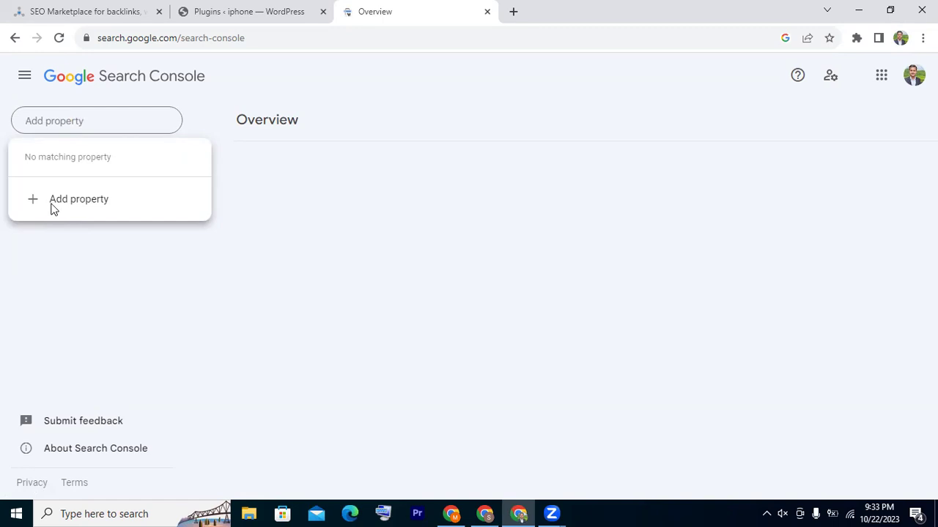
{"action": "left_click", "coordinate": [94, 201]}
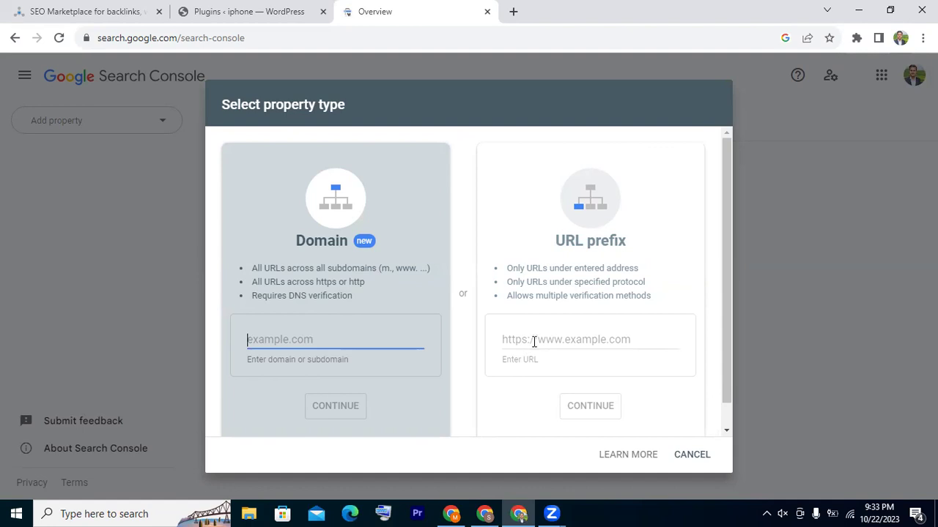
{"action": "left_click", "coordinate": [561, 339]}
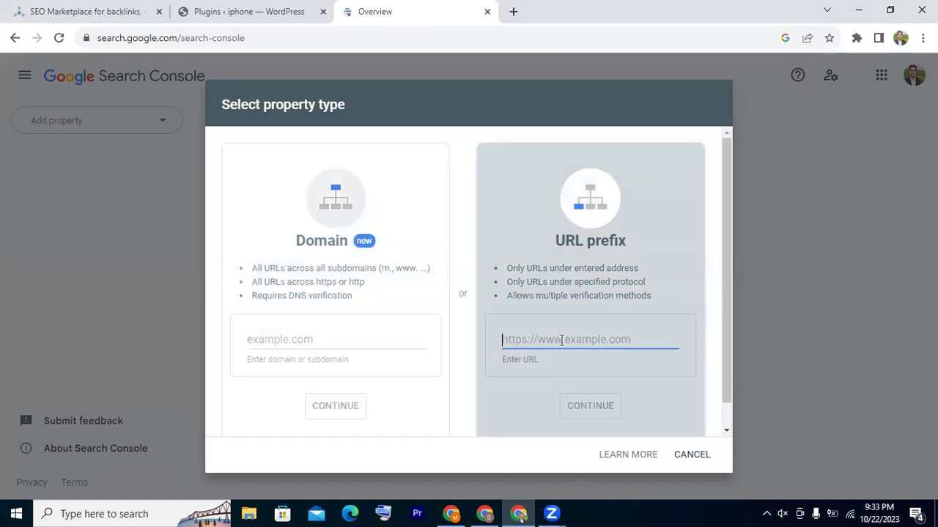
{"action": "scroll", "coordinate": [634, 344], "scroll_direction": "down", "scroll_amount": 1}
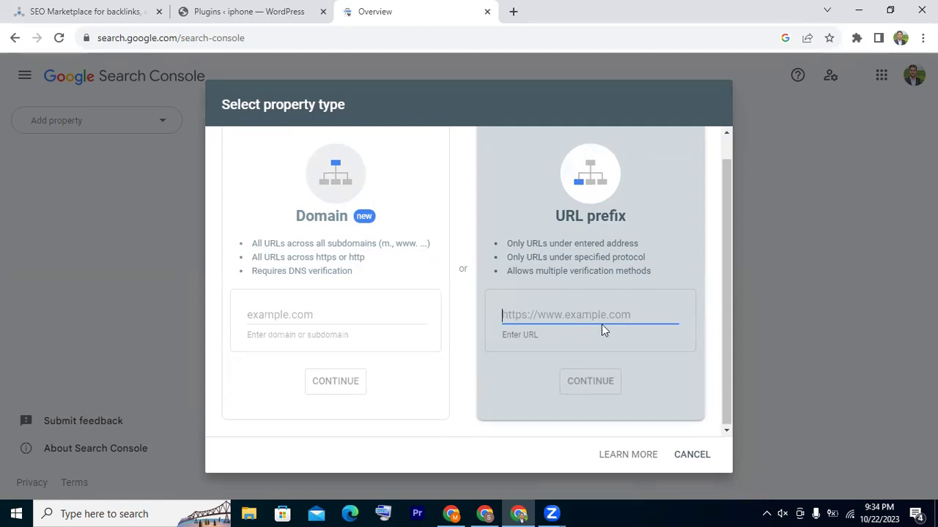
{"action": "left_click", "coordinate": [260, 10]}
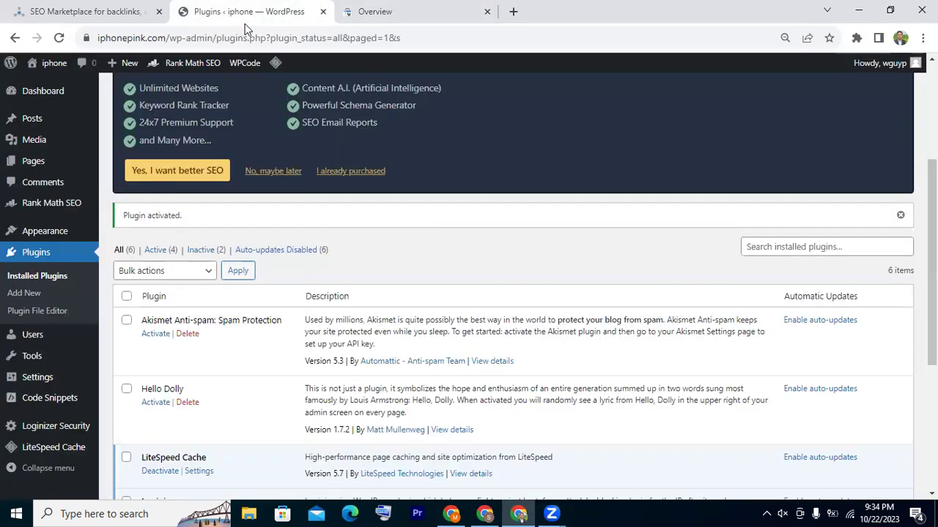
{"action": "left_click", "coordinate": [159, 37]}
{"action": "left_click", "coordinate": [183, 37]}
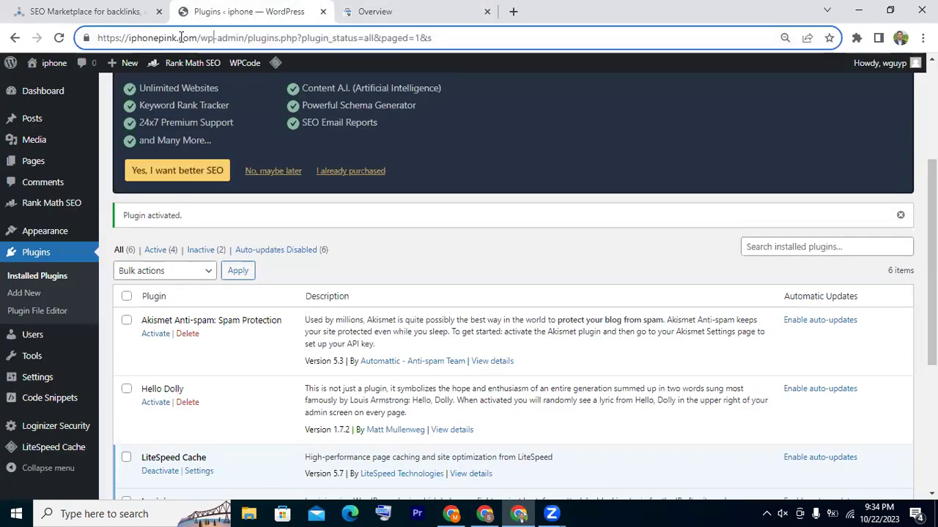
{"action": "left_click", "coordinate": [201, 37]}
{"action": "left_click_drag", "start_coordinate": [196, 38], "coordinate": [92, 35]}
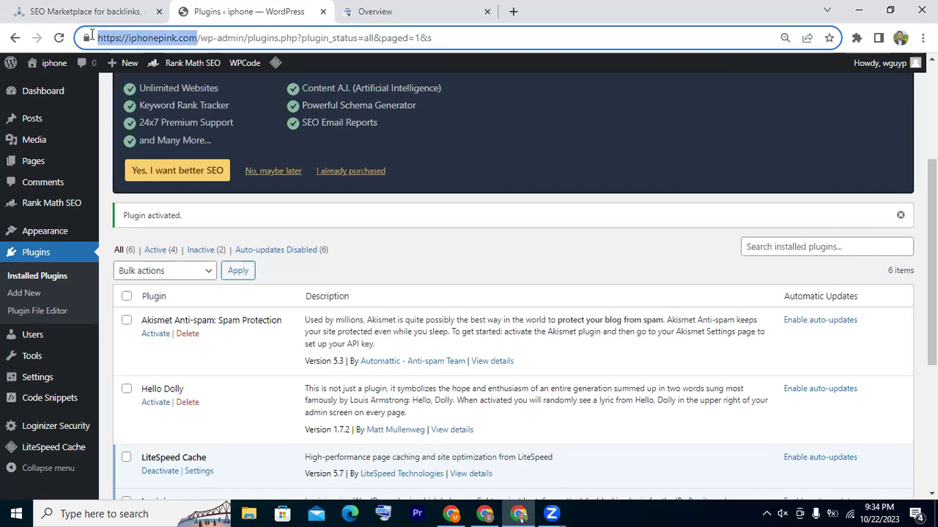
{"action": "right_click", "coordinate": [135, 39]}
{"action": "left_click", "coordinate": [173, 123]}
{"action": "left_click", "coordinate": [410, 8]}
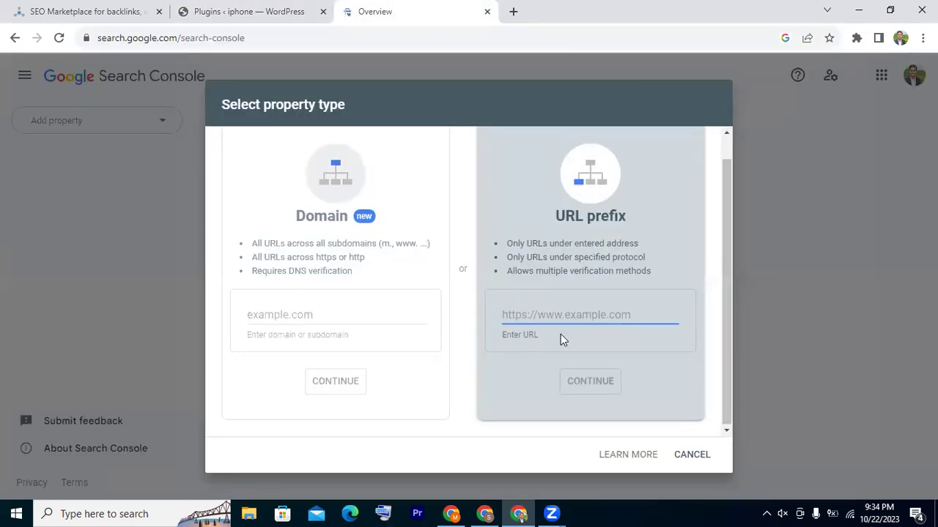
{"action": "key", "text": "ctrl+v"}
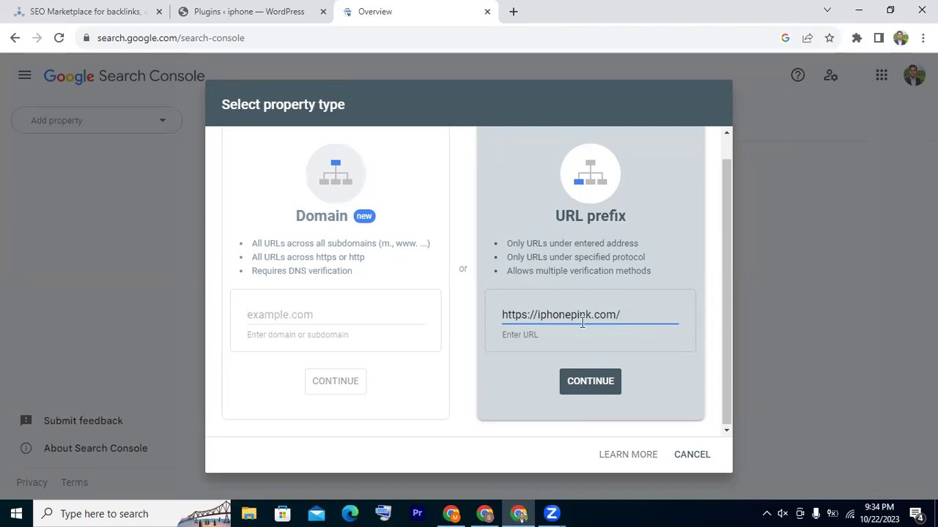
{"action": "left_click", "coordinate": [594, 382]}
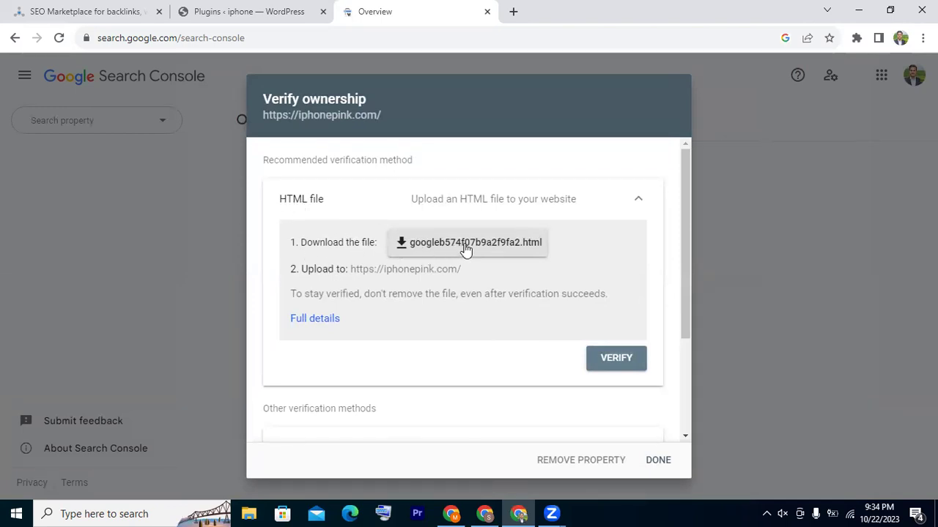
Expand the HTML tag method among the other verification methods and copy its google-site-verification meta tag
{"action": "scroll", "coordinate": [487, 248], "scroll_direction": "down", "scroll_amount": 1}
{"action": "scroll", "coordinate": [491, 247], "scroll_direction": "up", "scroll_amount": 1}
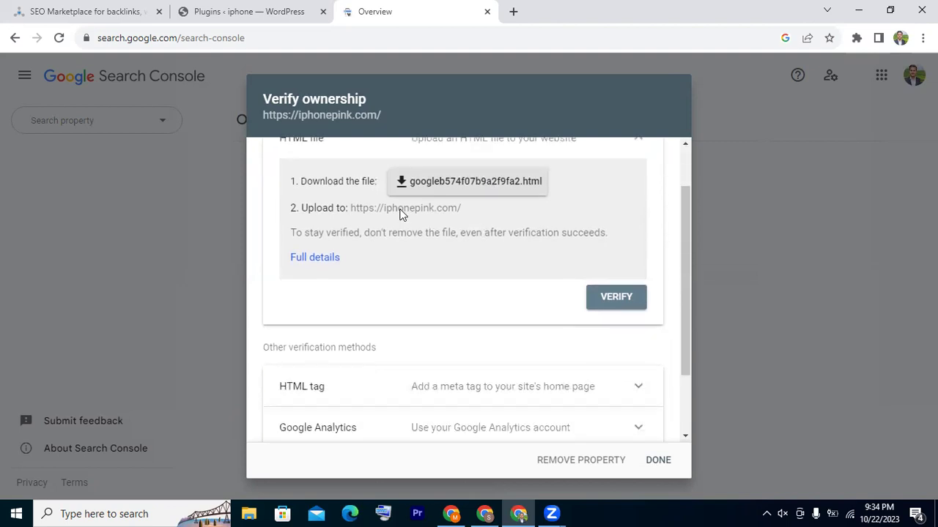
{"action": "scroll", "coordinate": [461, 290], "scroll_direction": "down", "scroll_amount": 2}
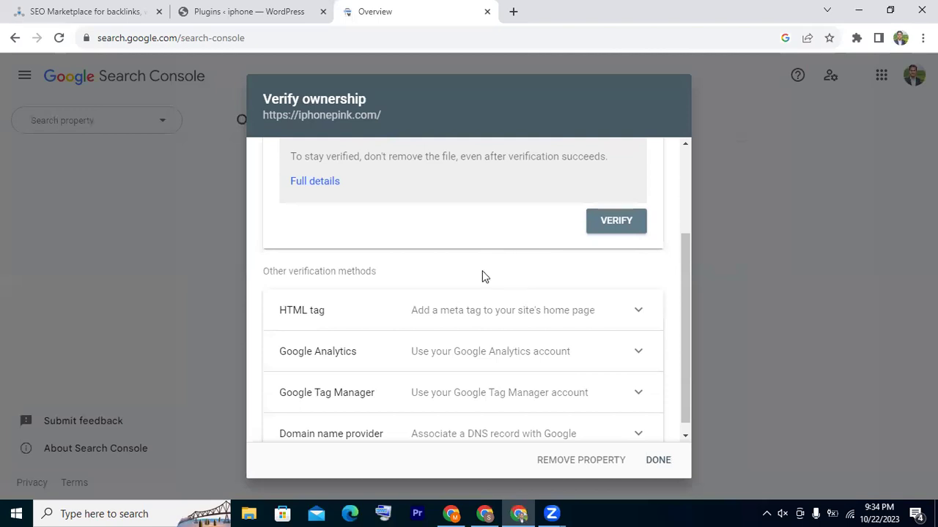
{"action": "scroll", "coordinate": [479, 283], "scroll_direction": "down", "scroll_amount": 1}
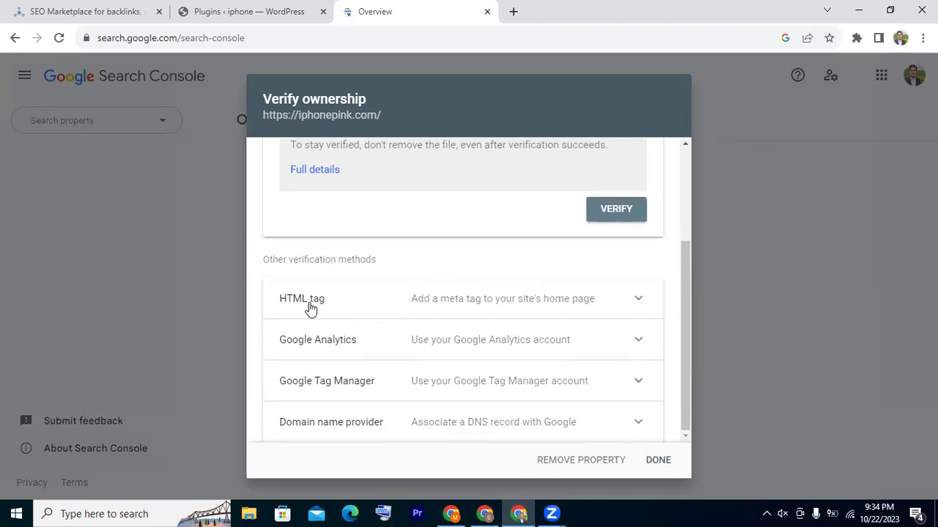
{"action": "left_click", "coordinate": [542, 307]}
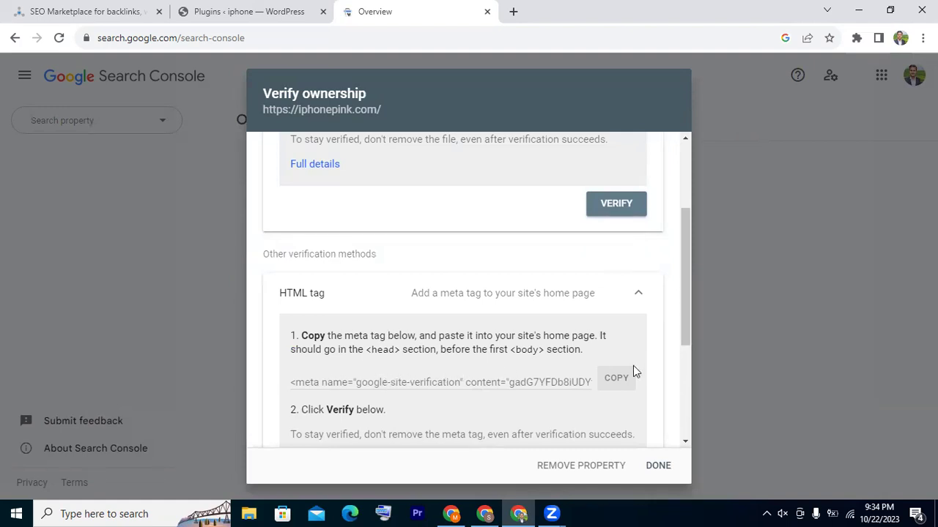
{"action": "left_click", "coordinate": [615, 378]}
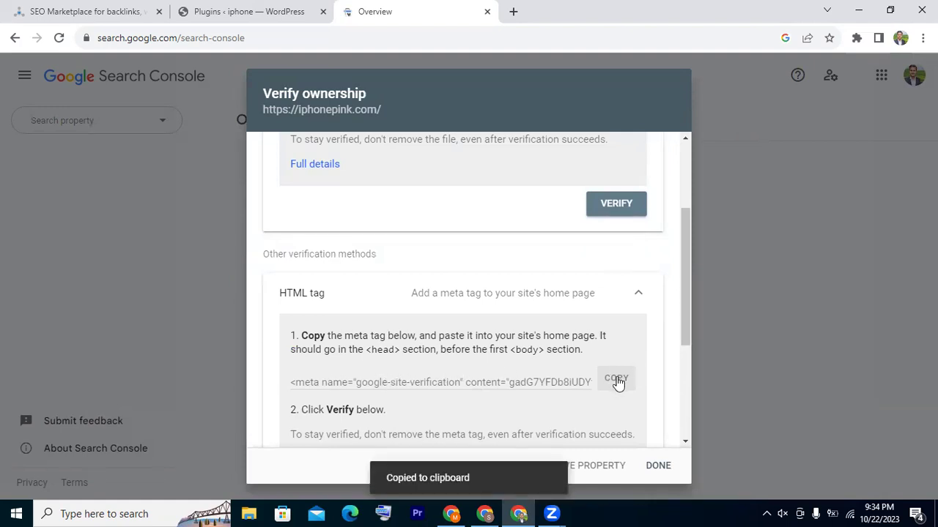
{"action": "left_click_drag", "start_coordinate": [687, 276], "coordinate": [684, 324]}
{"action": "left_click", "coordinate": [620, 251]}
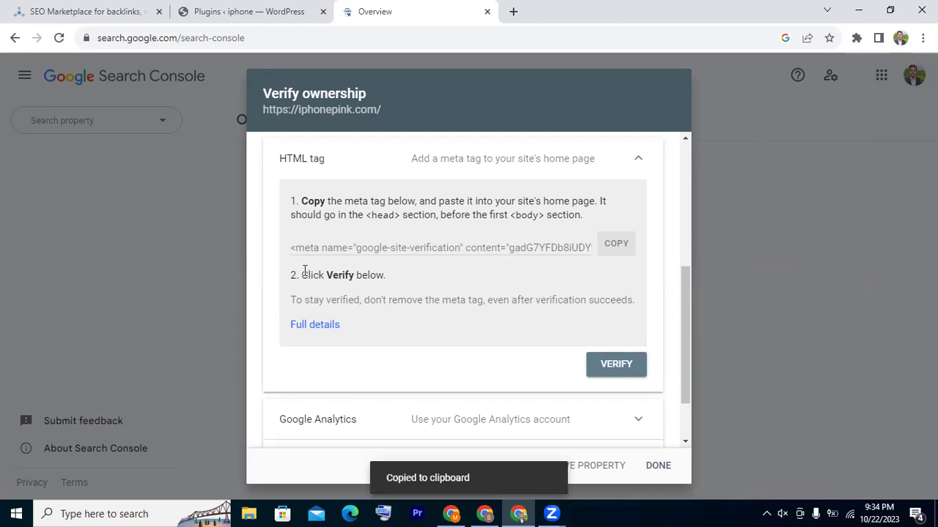
{"action": "left_click", "coordinate": [603, 242]}
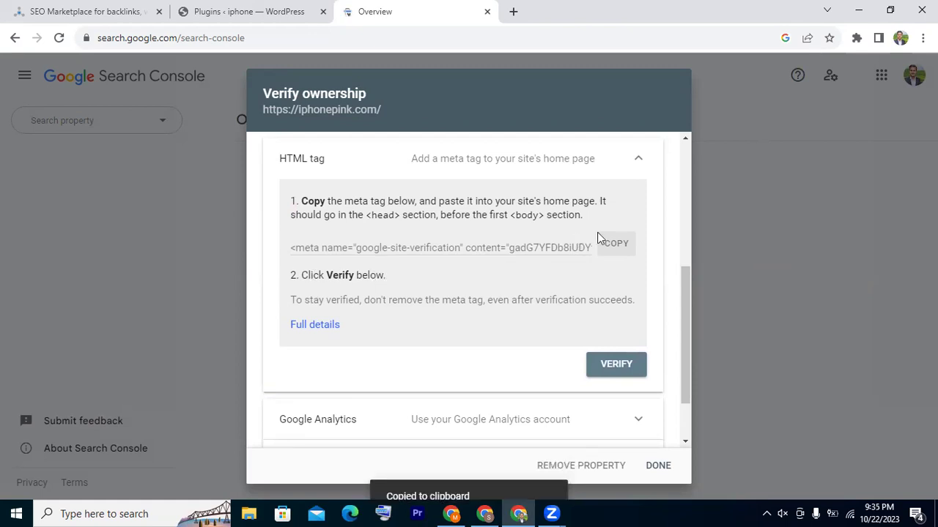
Paste the copied site verification meta tag into a new browser tab's address field to check it, and close that tab
{"action": "left_click", "coordinate": [513, 11]}
{"action": "key", "text": "ctrl+v"}
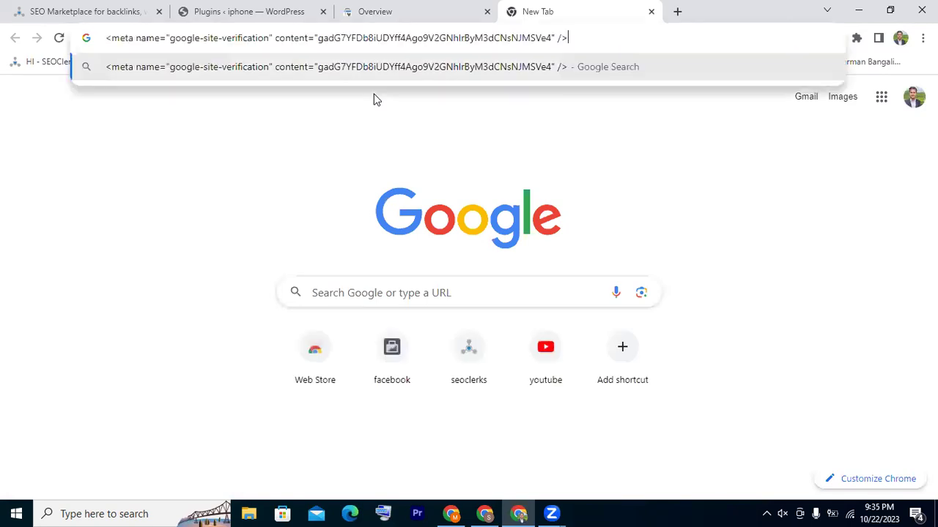
{"action": "left_click", "coordinate": [650, 11]}
Copy the verification meta tag once more and open WPCode's Header & Footer page in the WordPress admin
{"action": "left_click", "coordinate": [618, 247]}
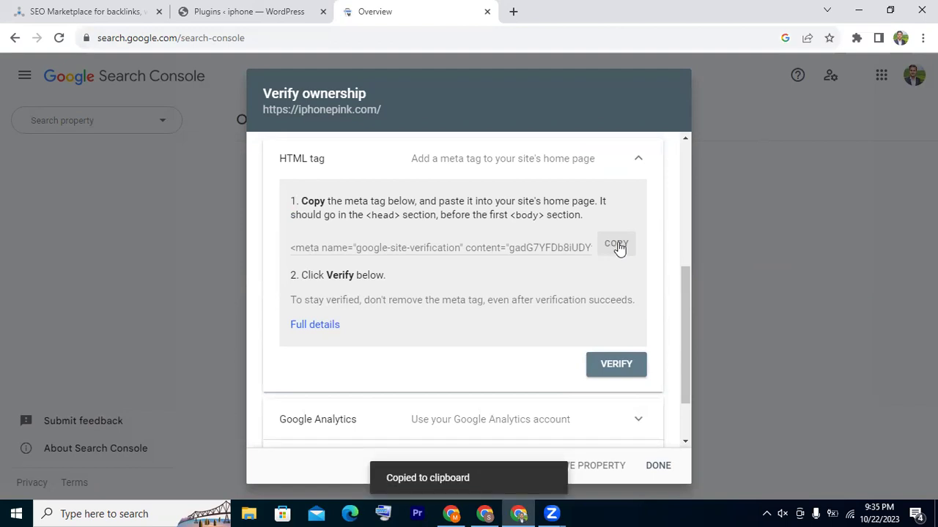
{"action": "left_click", "coordinate": [262, 18]}
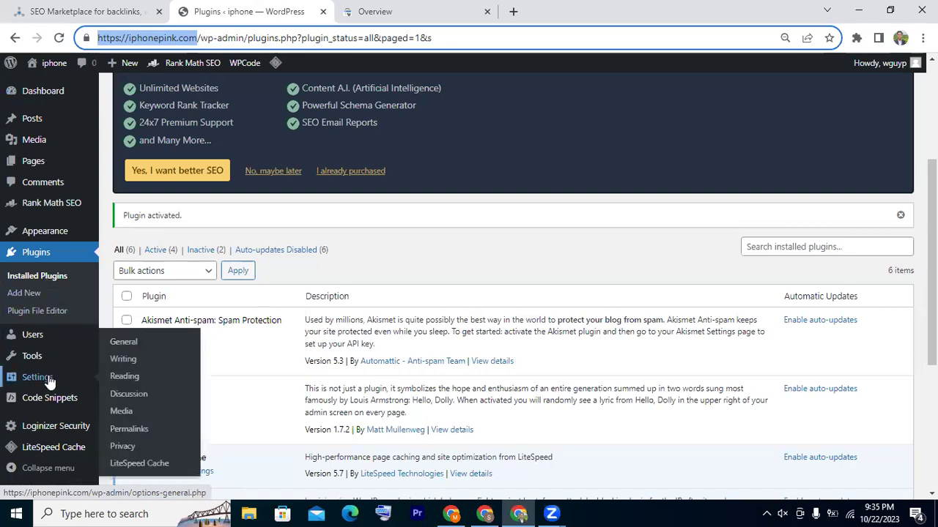
{"action": "mouse_move", "coordinate": [47, 398]}
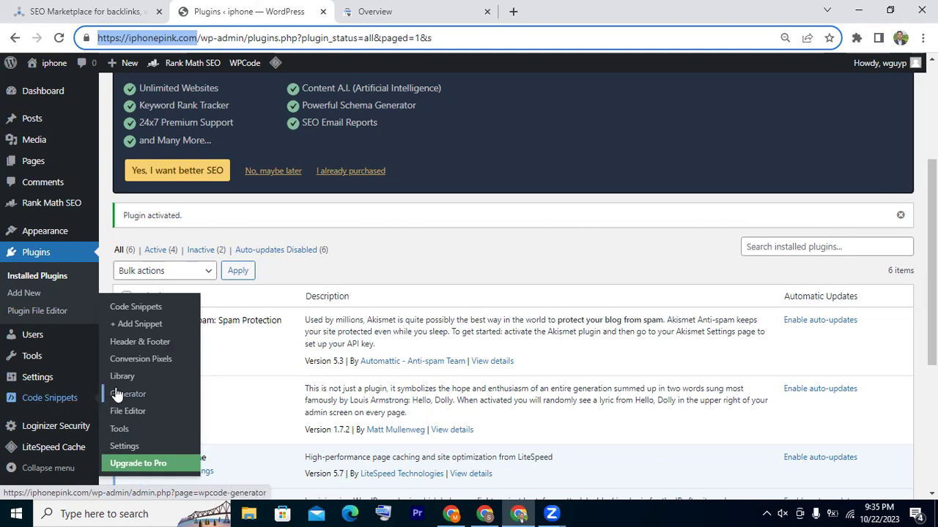
{"action": "left_click", "coordinate": [155, 349]}
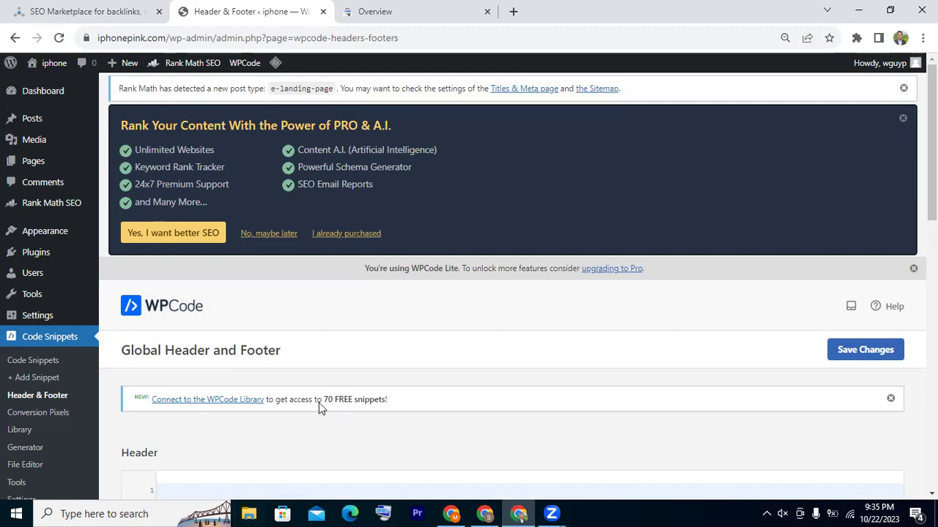
Look over the Header, Body and Footer script boxes and paste the copied site verification meta tag into the Header box
{"action": "scroll", "coordinate": [236, 335], "scroll_direction": "down", "scroll_amount": 3}
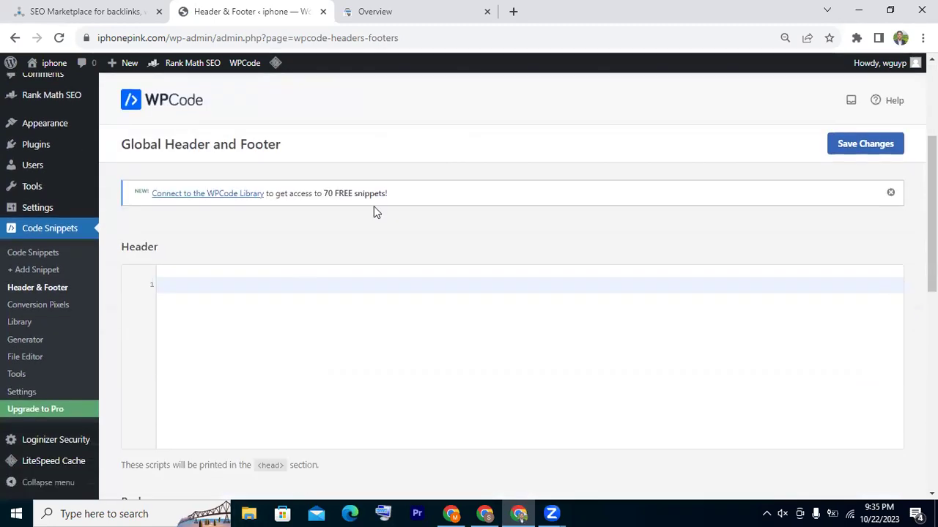
{"action": "scroll", "coordinate": [176, 220], "scroll_direction": "down", "scroll_amount": 1}
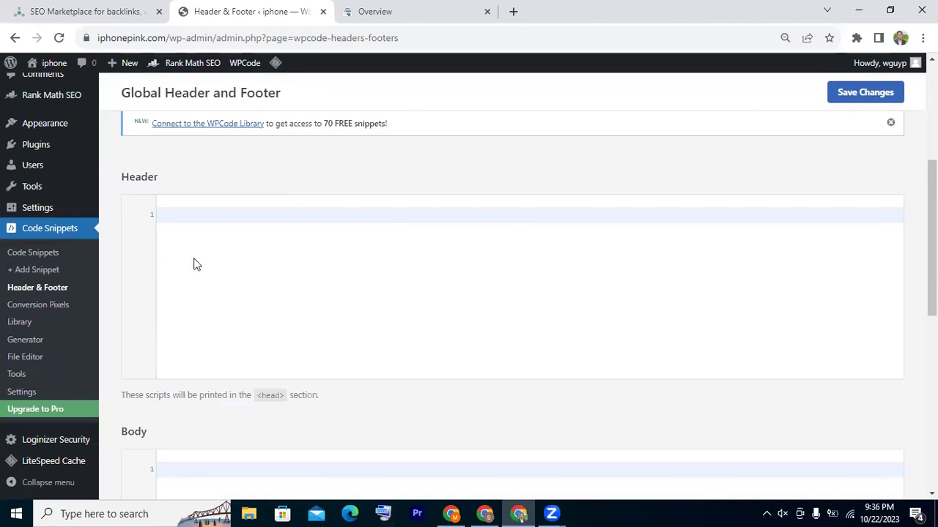
{"action": "scroll", "coordinate": [194, 308], "scroll_direction": "down", "scroll_amount": 2}
{"action": "scroll", "coordinate": [194, 349], "scroll_direction": "down", "scroll_amount": 5}
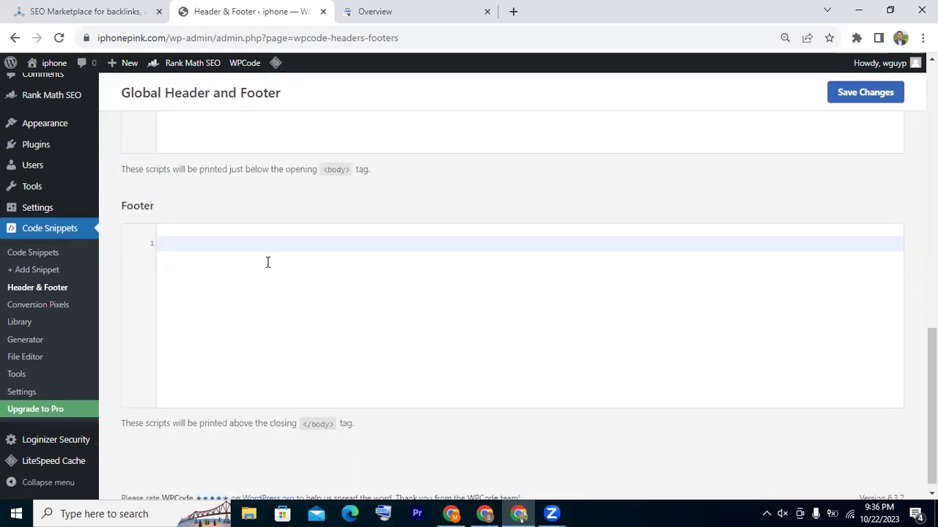
{"action": "scroll", "coordinate": [227, 209], "scroll_direction": "up", "scroll_amount": 8}
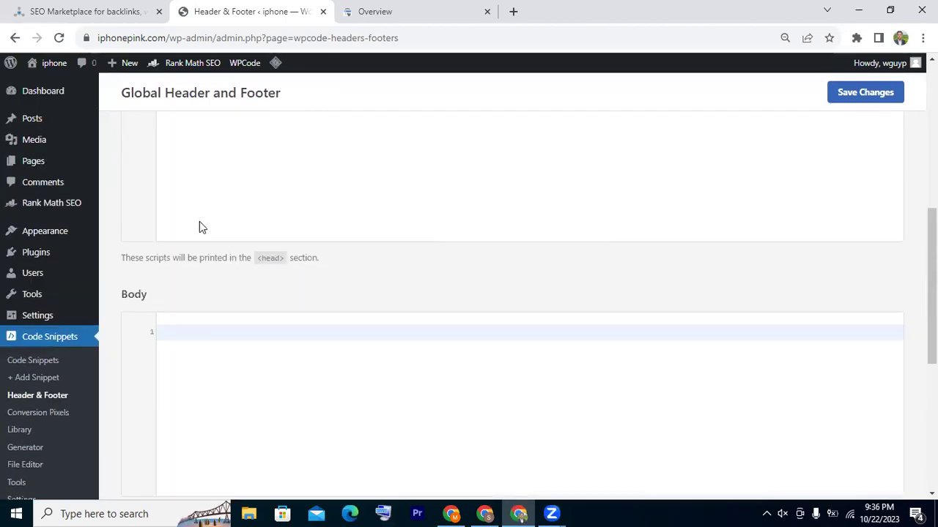
{"action": "scroll", "coordinate": [246, 234], "scroll_direction": "up", "scroll_amount": 1}
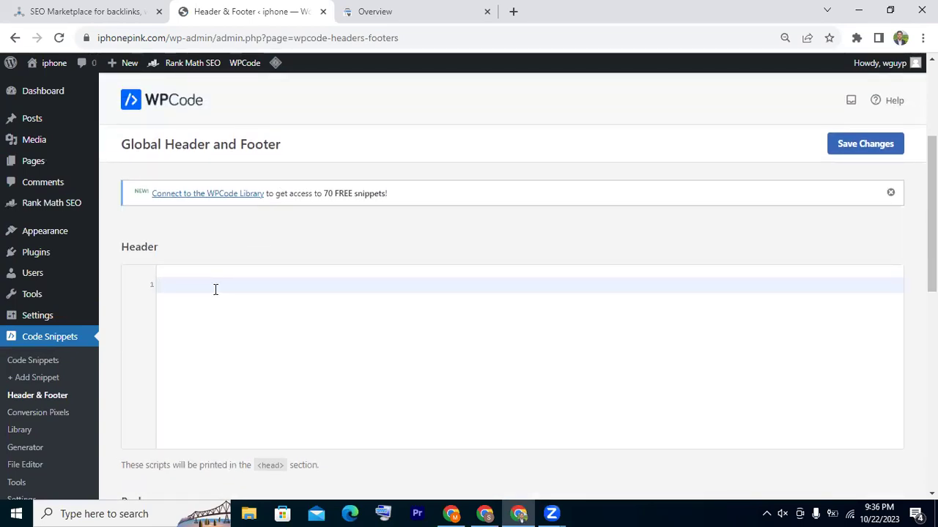
{"action": "right_click", "coordinate": [193, 289]}
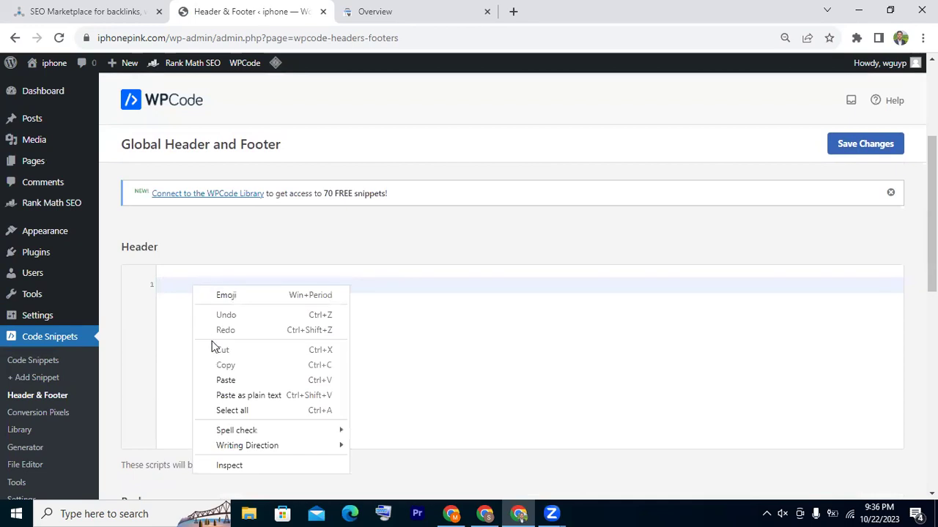
{"action": "left_click", "coordinate": [225, 381]}
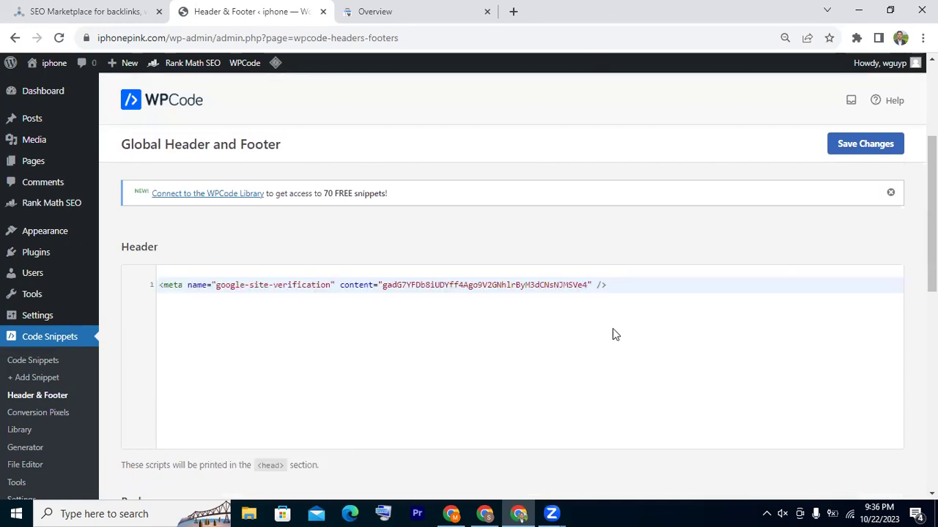
Save the changes to the global header and footer and return to the ownership verification in Search Console
{"action": "scroll", "coordinate": [260, 285], "scroll_direction": "down", "scroll_amount": 1}
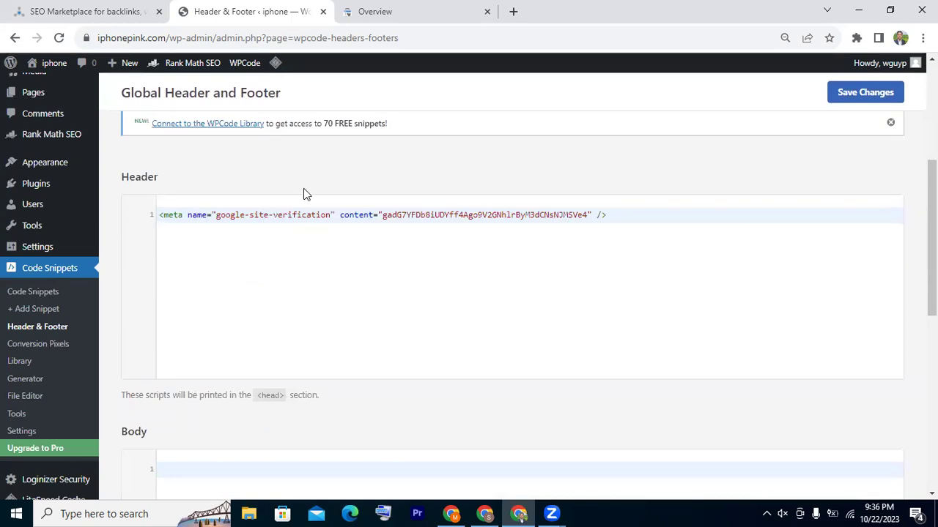
{"action": "scroll", "coordinate": [695, 251], "scroll_direction": "down", "scroll_amount": 7}
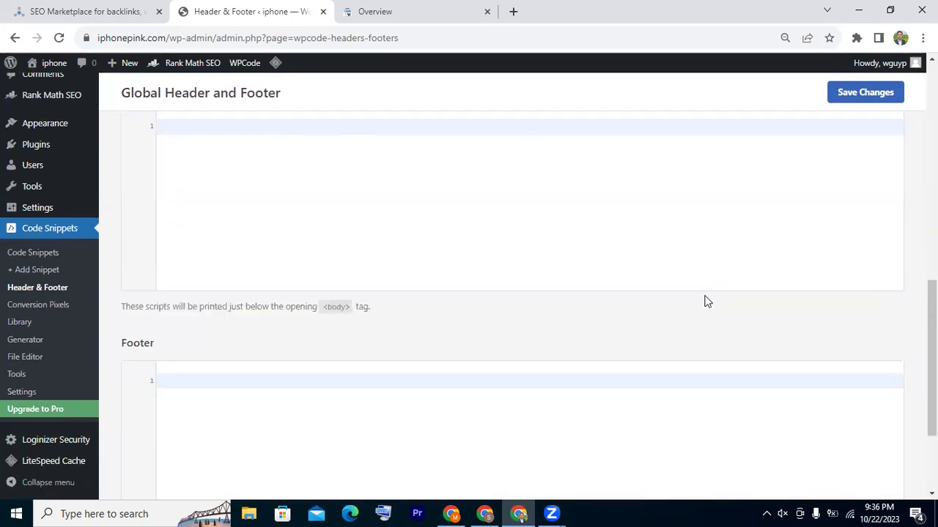
{"action": "scroll", "coordinate": [758, 250], "scroll_direction": "up", "scroll_amount": 10}
{"action": "scroll", "coordinate": [774, 242], "scroll_direction": "down", "scroll_amount": 10}
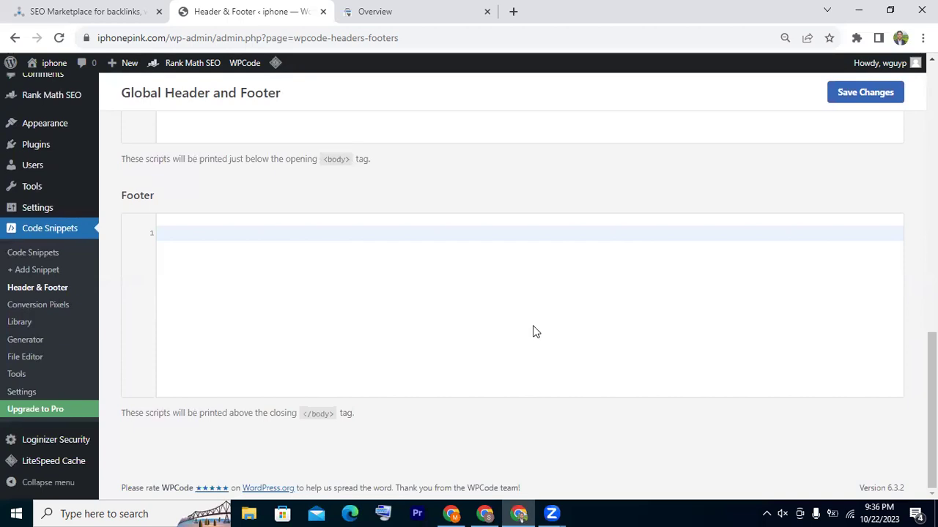
{"action": "scroll", "coordinate": [288, 337], "scroll_direction": "up", "scroll_amount": 5}
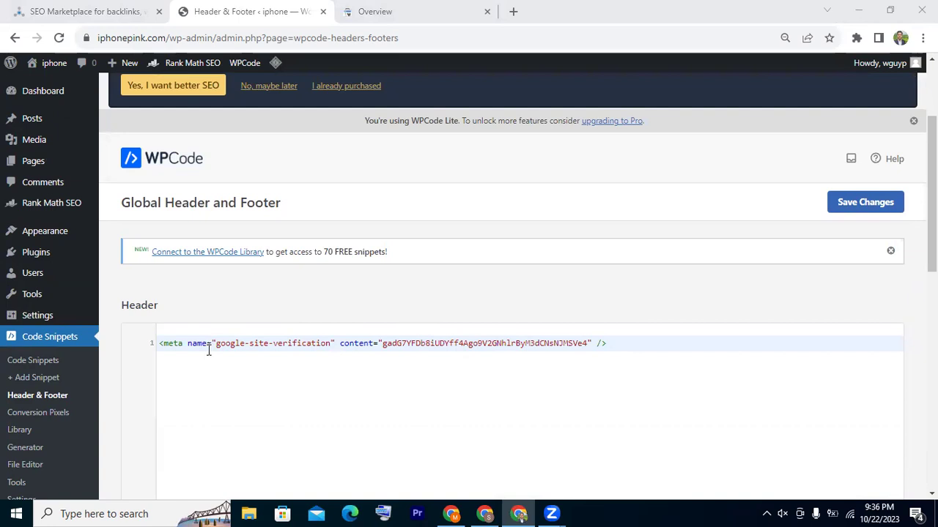
{"action": "left_click", "coordinate": [865, 205]}
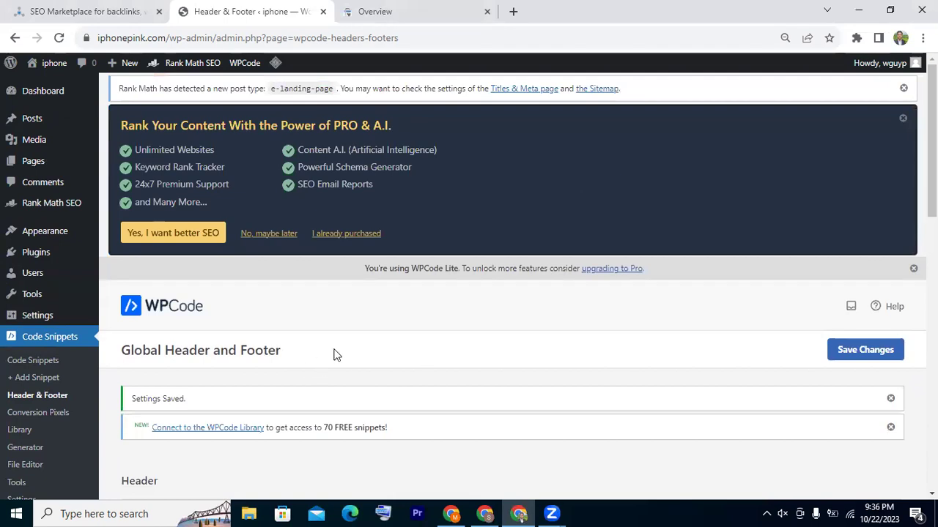
{"action": "left_click", "coordinate": [420, 8]}
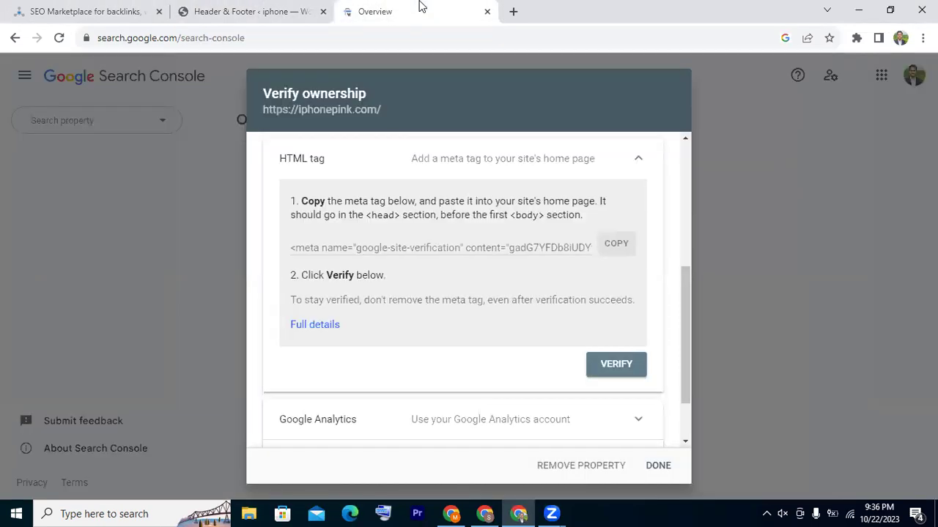
Verify ownership of iphonepink.com with the HTML tag method and close the verification dialog
{"action": "left_click", "coordinate": [242, 9]}
{"action": "left_click", "coordinate": [422, 7]}
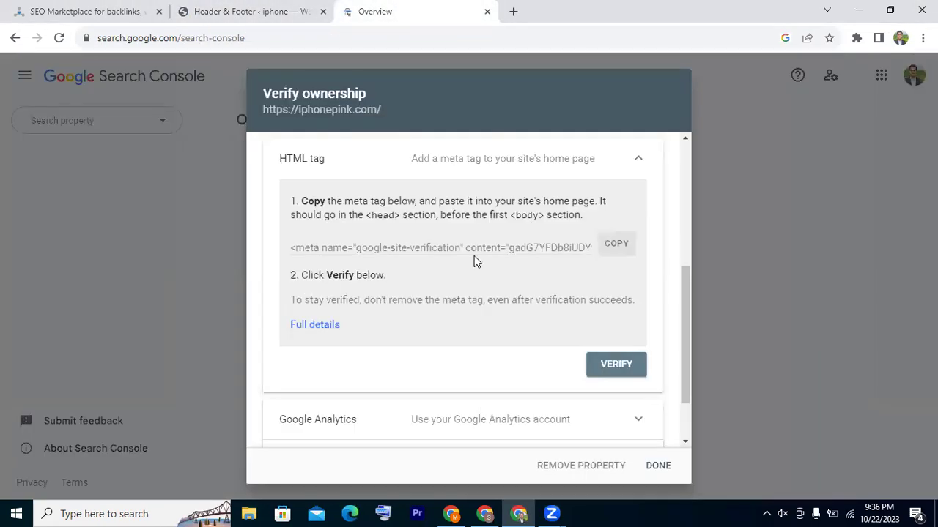
{"action": "left_click", "coordinate": [623, 370]}
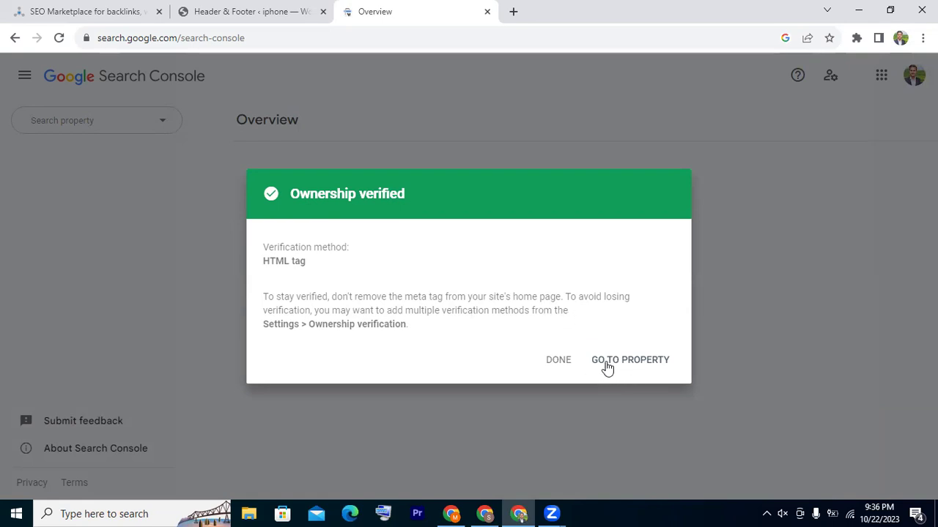
{"action": "left_click", "coordinate": [559, 360]}
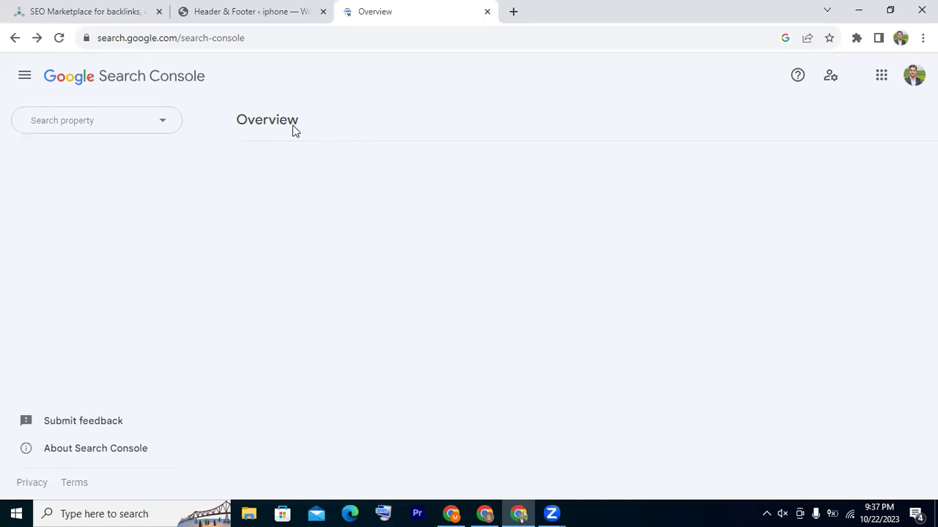
{"action": "left_click", "coordinate": [136, 123]}
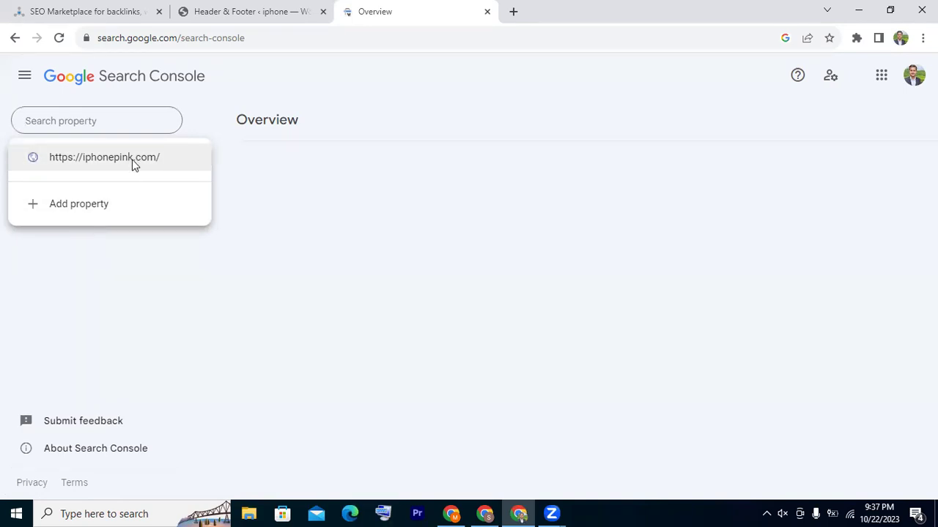
{"action": "left_click", "coordinate": [113, 159]}
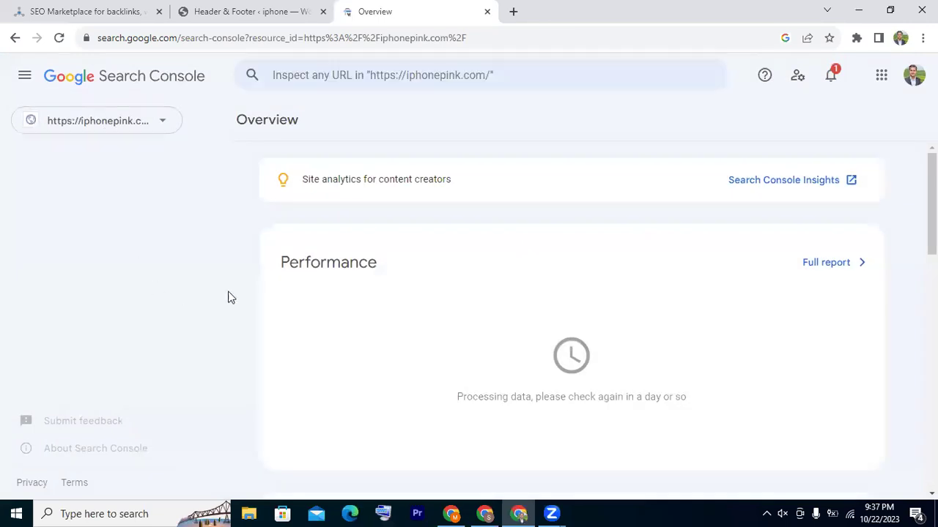
{"action": "scroll", "coordinate": [63, 425], "scroll_direction": "down", "scroll_amount": 3}
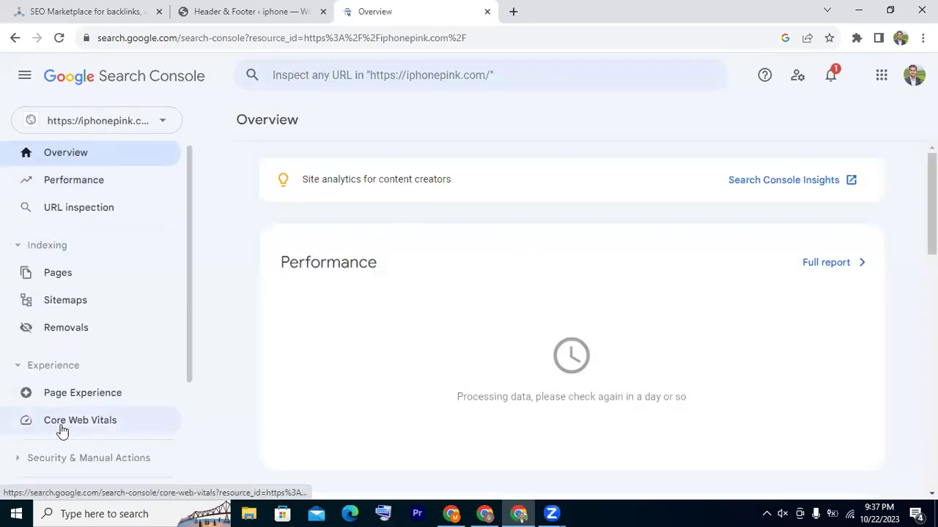
{"action": "scroll", "coordinate": [109, 332], "scroll_direction": "up", "scroll_amount": 5}
{"action": "scroll", "coordinate": [555, 304], "scroll_direction": "down", "scroll_amount": 10}
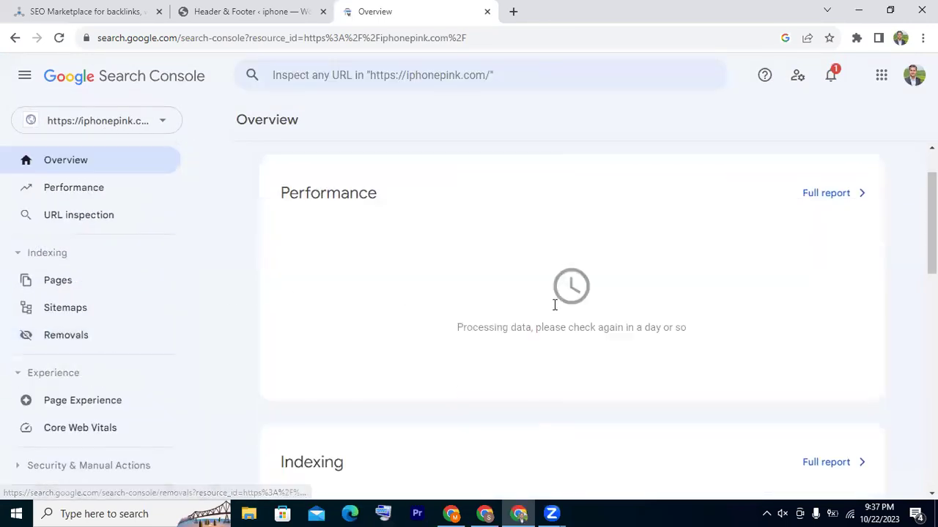
{"action": "scroll", "coordinate": [265, 386], "scroll_direction": "up", "scroll_amount": 10}
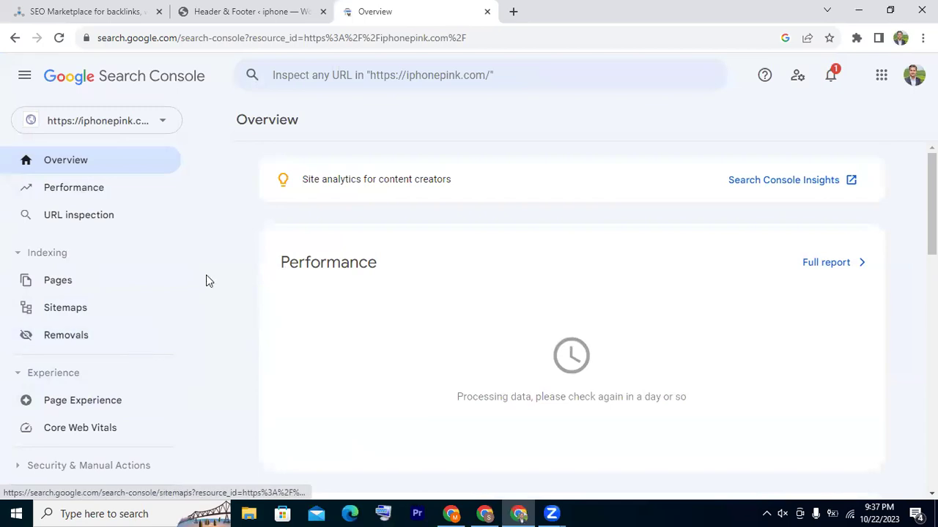
{"action": "scroll", "coordinate": [101, 447], "scroll_direction": "down", "scroll_amount": 3}
{"action": "scroll", "coordinate": [84, 447], "scroll_direction": "up", "scroll_amount": 3}
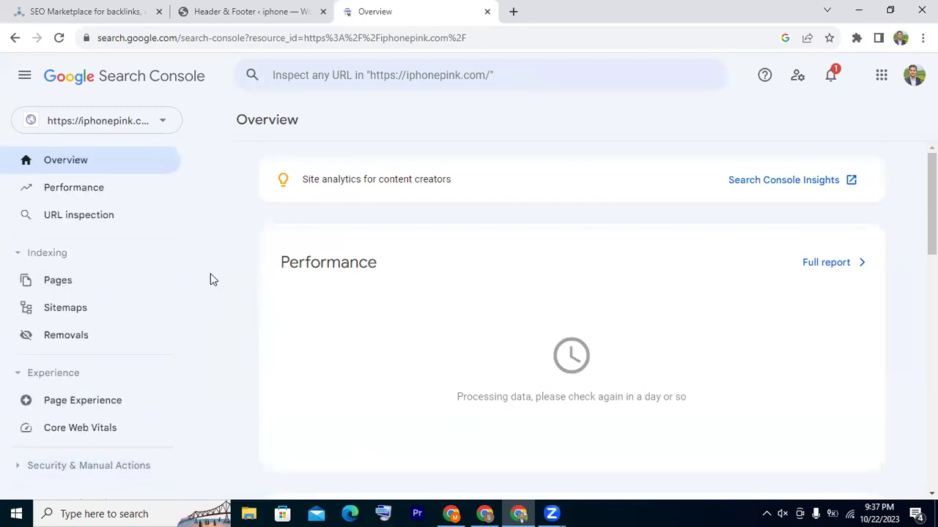
Check the saved verification meta tag in WPCode's Header box and return to the property's overview in Search Console
{"action": "left_click", "coordinate": [242, 11]}
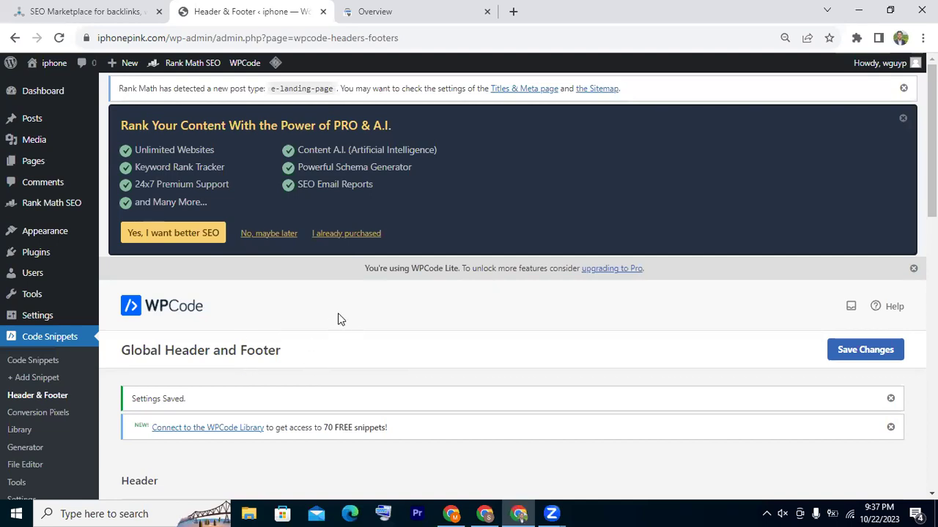
{"action": "scroll", "coordinate": [338, 315], "scroll_direction": "down", "scroll_amount": 2}
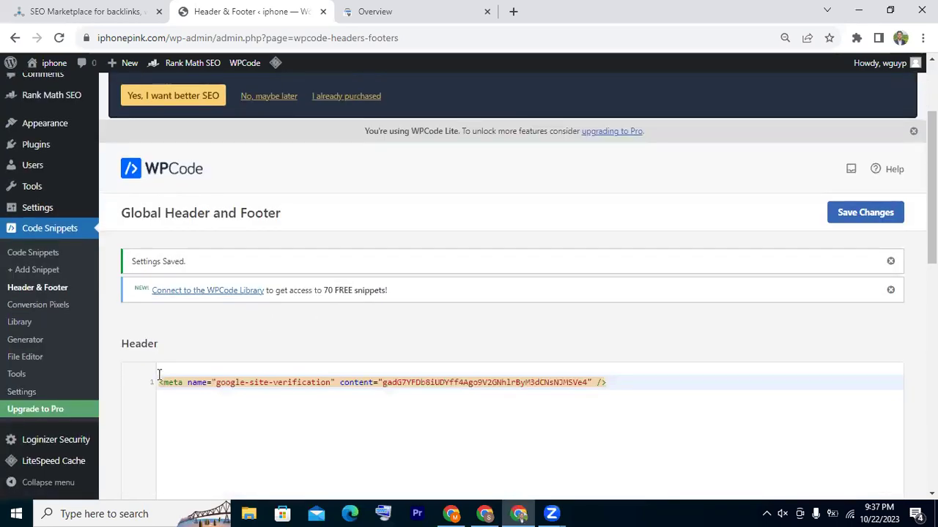
{"action": "scroll", "coordinate": [123, 385], "scroll_direction": "up", "scroll_amount": 2}
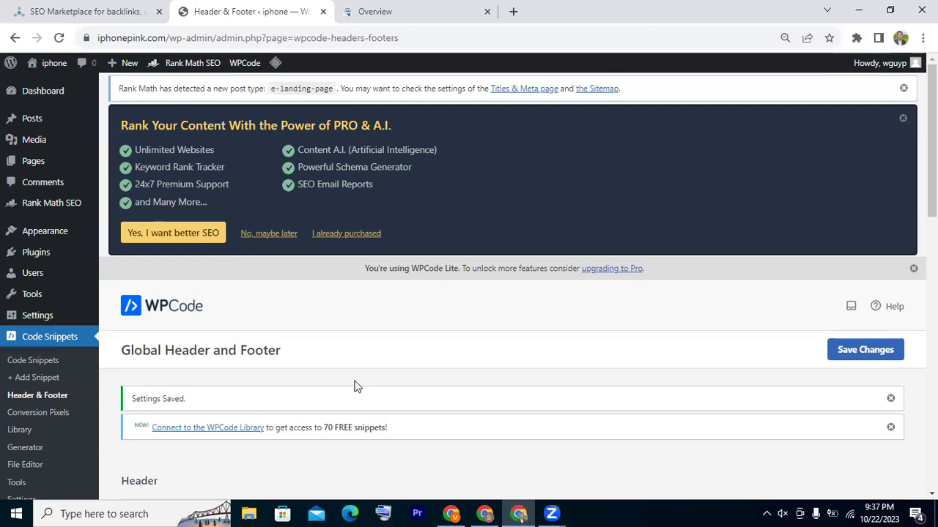
{"action": "scroll", "coordinate": [403, 372], "scroll_direction": "down", "scroll_amount": 3}
{"action": "scroll", "coordinate": [404, 374], "scroll_direction": "up", "scroll_amount": 3}
{"action": "left_click", "coordinate": [400, 11]}
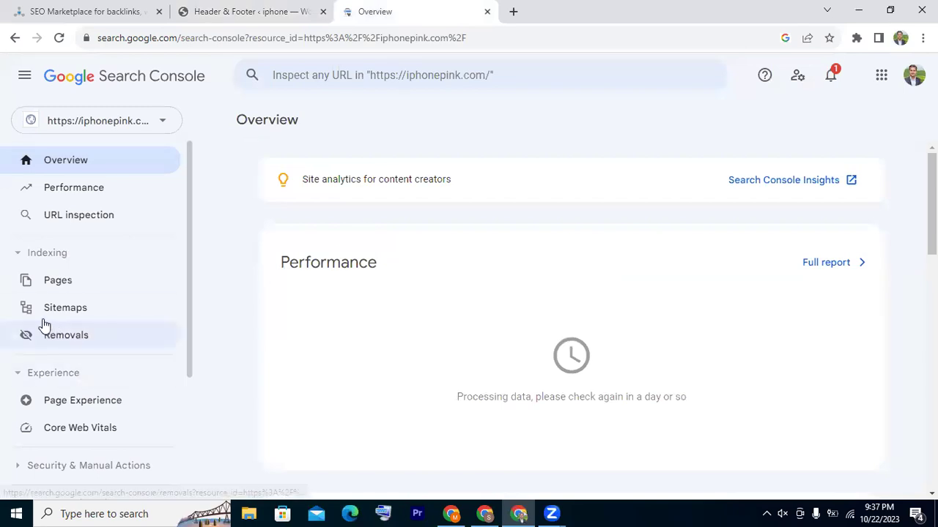
{"action": "scroll", "coordinate": [100, 272], "scroll_direction": "down", "scroll_amount": 3}
{"action": "scroll", "coordinate": [110, 280], "scroll_direction": "up", "scroll_amount": 2}
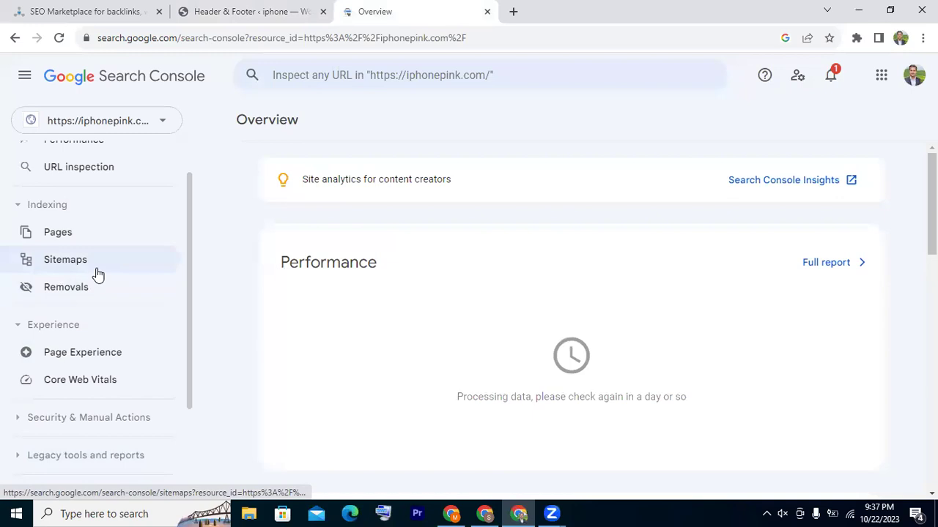
{"action": "scroll", "coordinate": [115, 305], "scroll_direction": "up", "scroll_amount": 1}
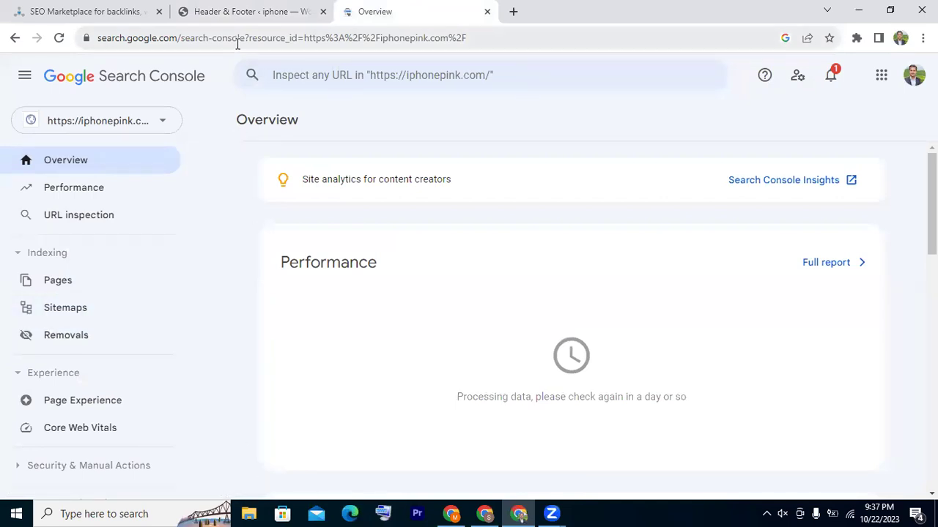
{"action": "left_click", "coordinate": [242, 13]}
{"action": "left_click", "coordinate": [117, 38]}
{"action": "left_click", "coordinate": [185, 41]}
{"action": "left_click_drag", "start_coordinate": [200, 38], "coordinate": [92, 39]}
{"action": "key", "text": "ctrl+c"}
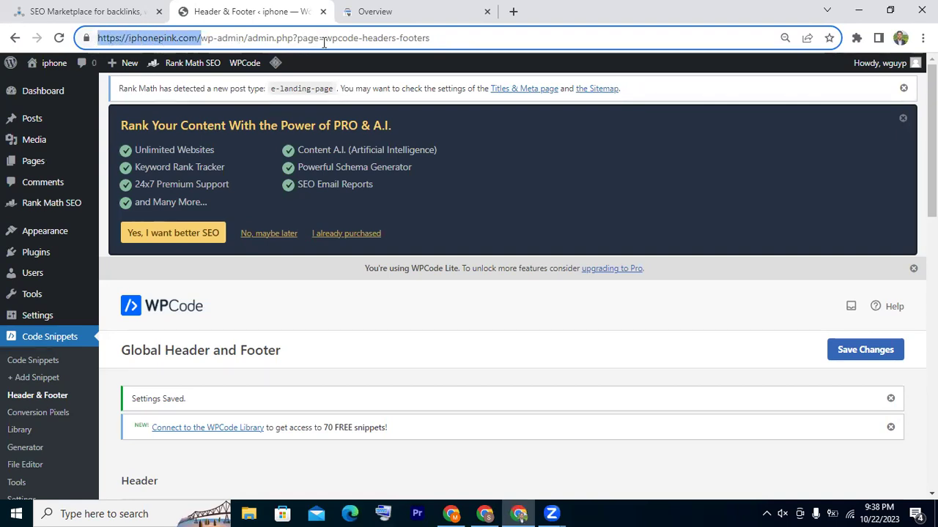
{"action": "left_click", "coordinate": [513, 11]}
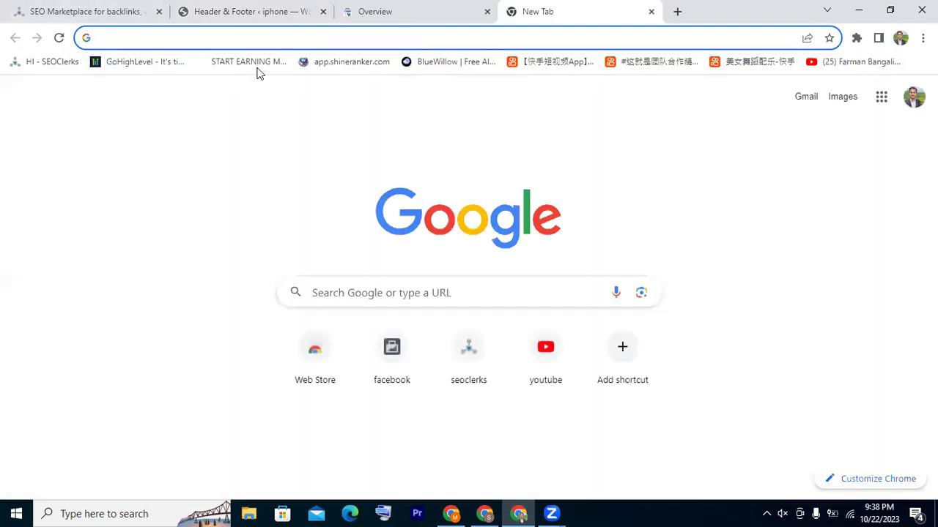
{"action": "key", "text": "ctrl+v"}
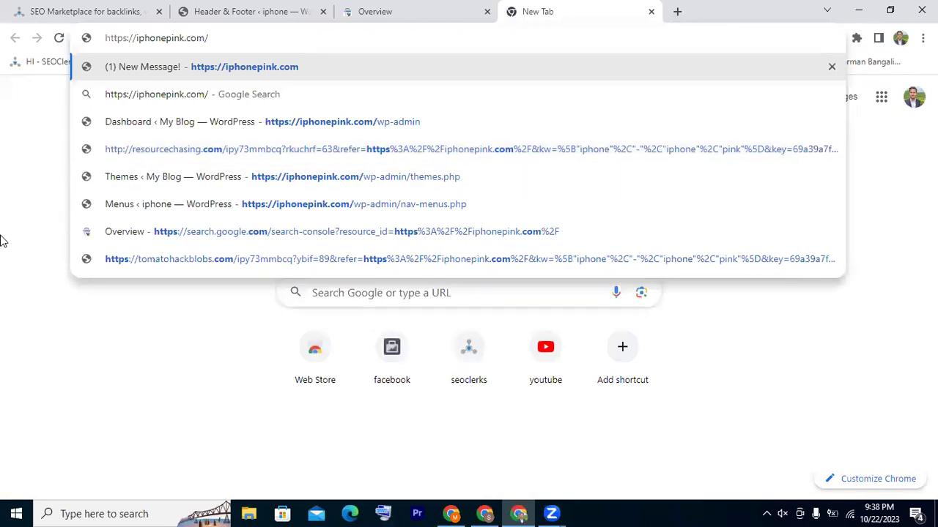
{"action": "type", "text": "wp"}
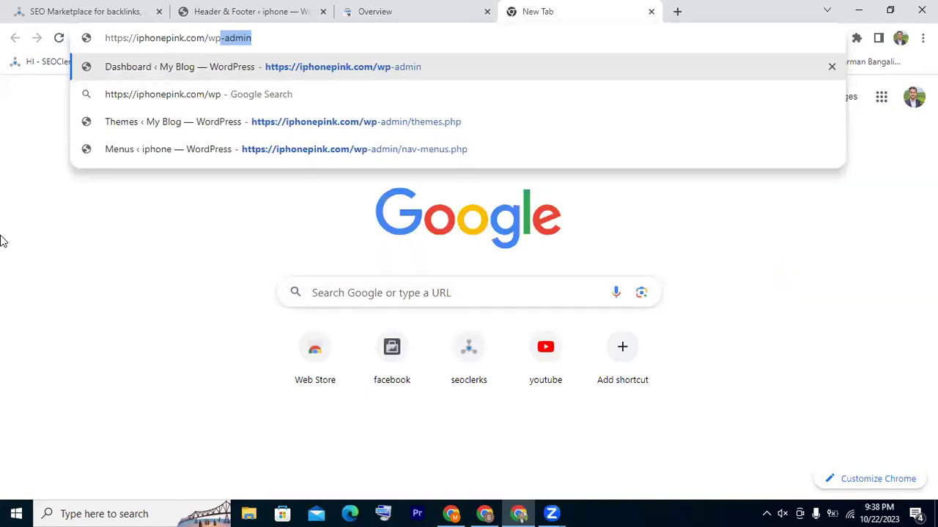
{"action": "type", "text": "-"}
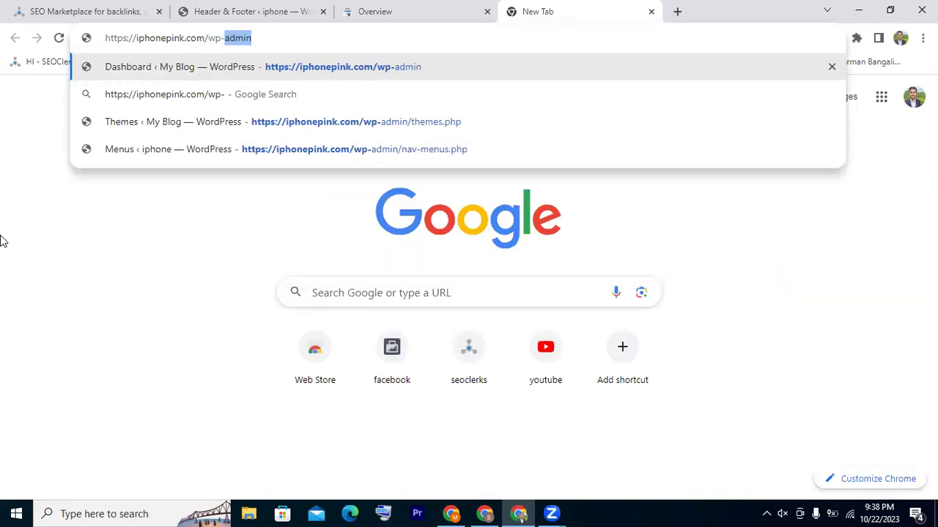
{"action": "type", "text": "sitemap"}
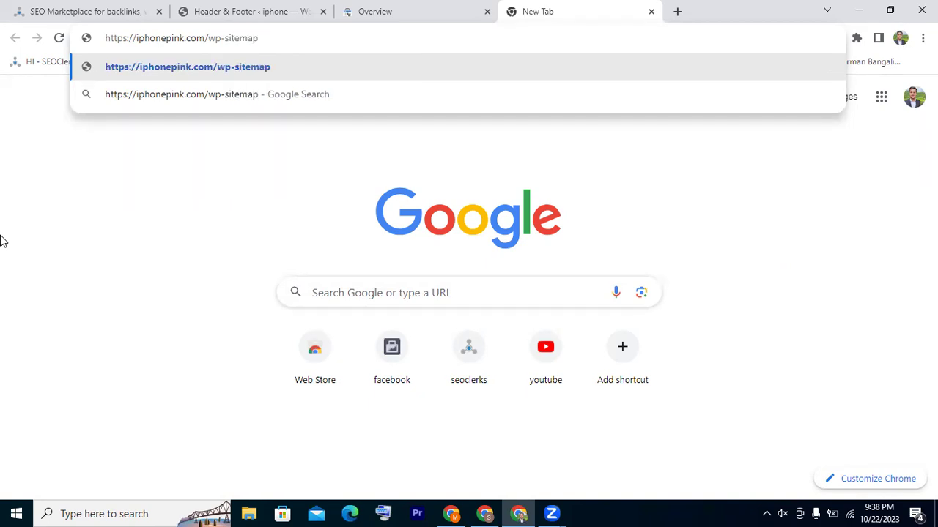
{"action": "type", "text": ".xml"}
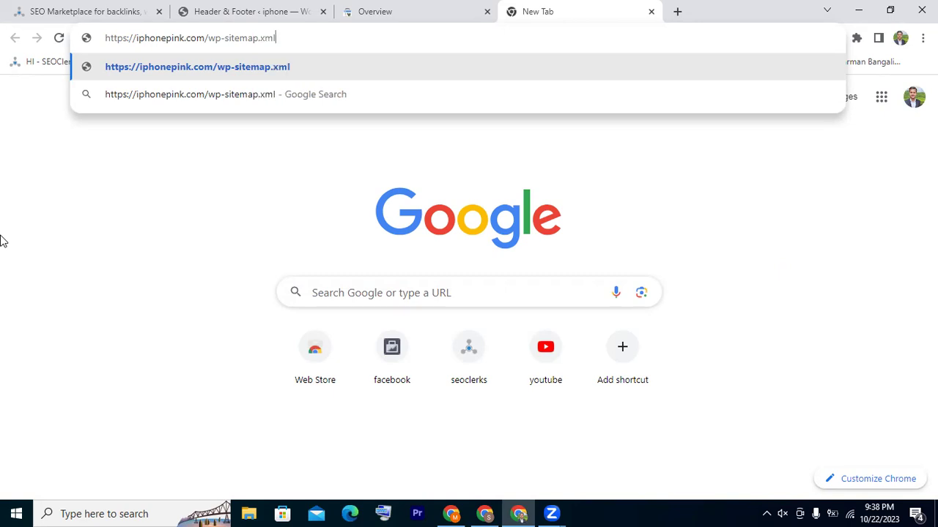
{"action": "key", "text": "Return"}
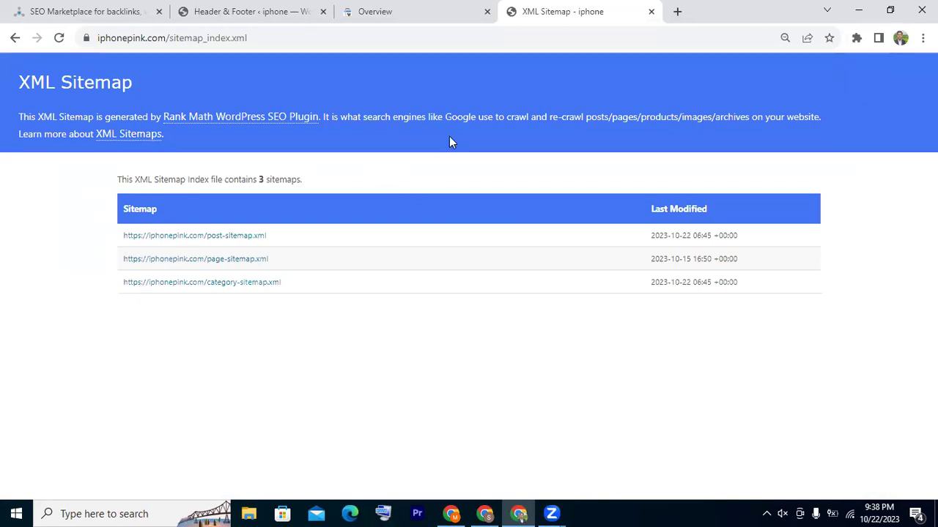
Copy sitemap_index.xml from the XML sitemap page's address and open the Sitemaps page in Search Console
{"action": "left_click", "coordinate": [176, 39]}
{"action": "left_click", "coordinate": [217, 39]}
{"action": "left_click_drag", "start_coordinate": [201, 37], "coordinate": [283, 36]}
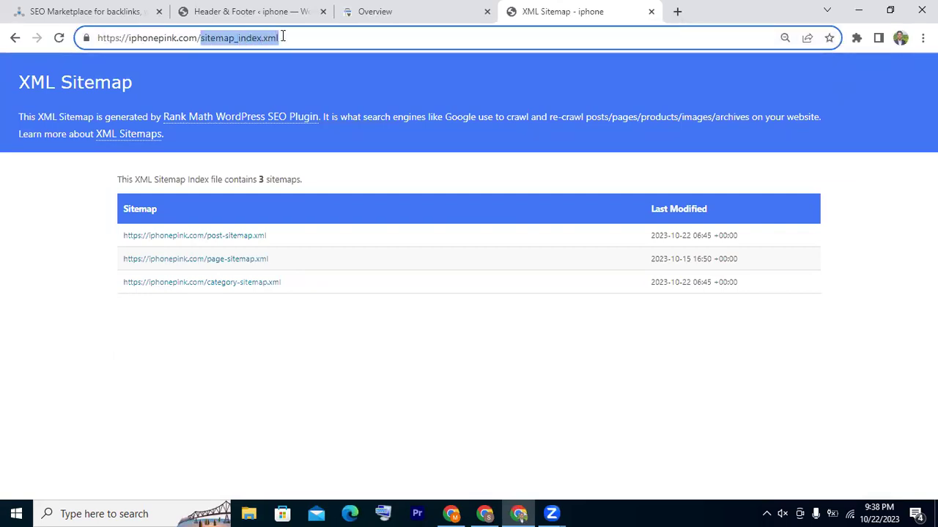
{"action": "right_click", "coordinate": [235, 40]}
{"action": "left_click", "coordinate": [269, 122]}
{"action": "right_click", "coordinate": [262, 40]}
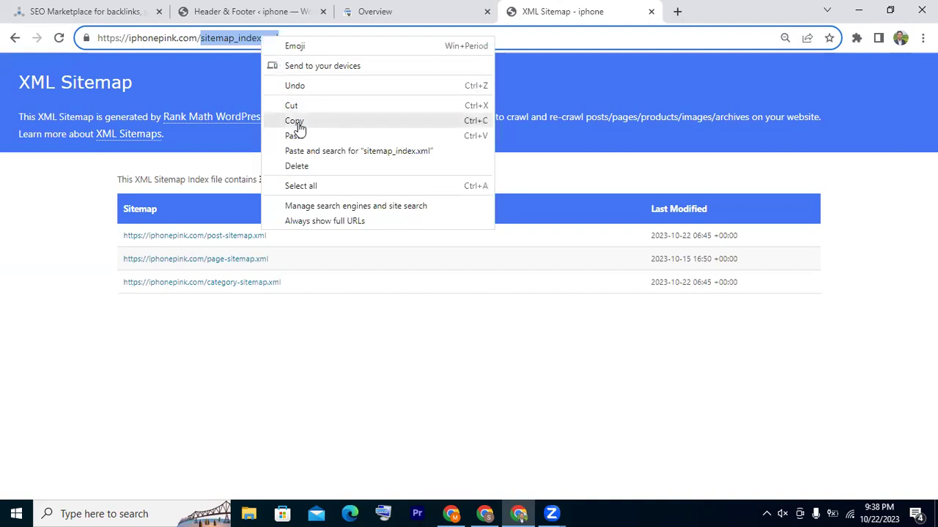
{"action": "left_click", "coordinate": [297, 123]}
{"action": "left_click", "coordinate": [402, 7]}
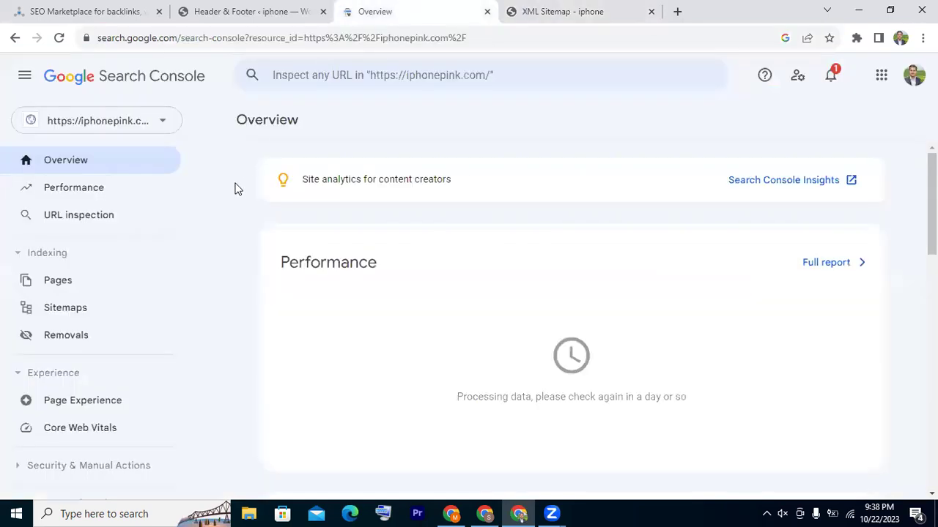
{"action": "left_click", "coordinate": [76, 307]}
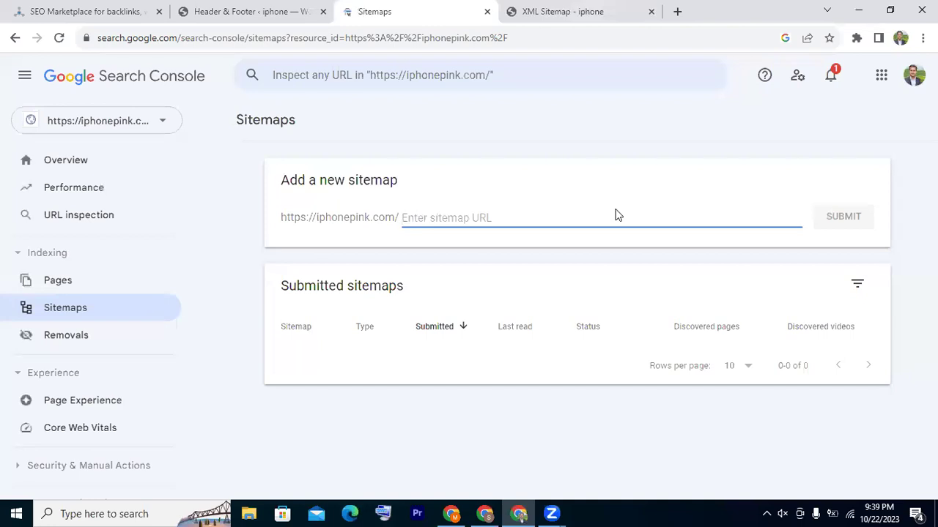
Copy sitemap_index.xml from the XML sitemap page's address once more and return to the Sitemaps page
{"action": "left_click", "coordinate": [597, 8]}
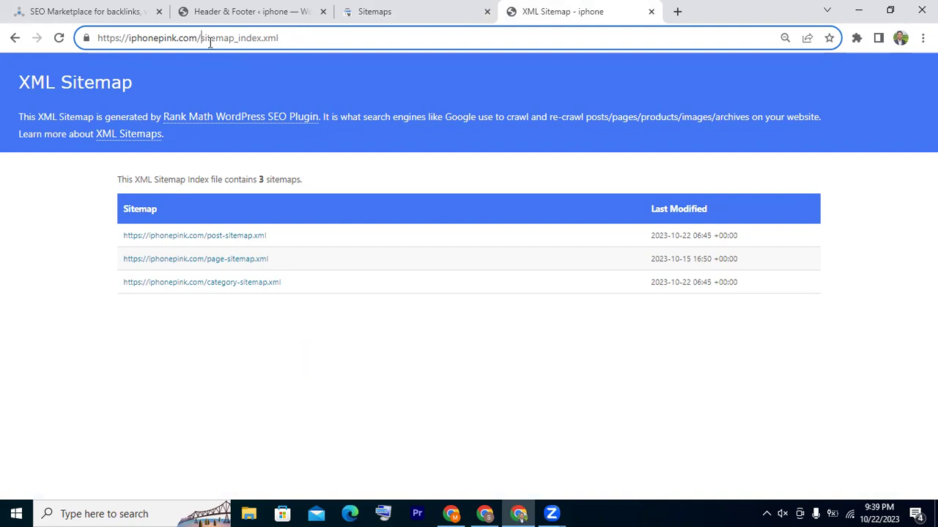
{"action": "left_click_drag", "start_coordinate": [200, 38], "coordinate": [297, 38]}
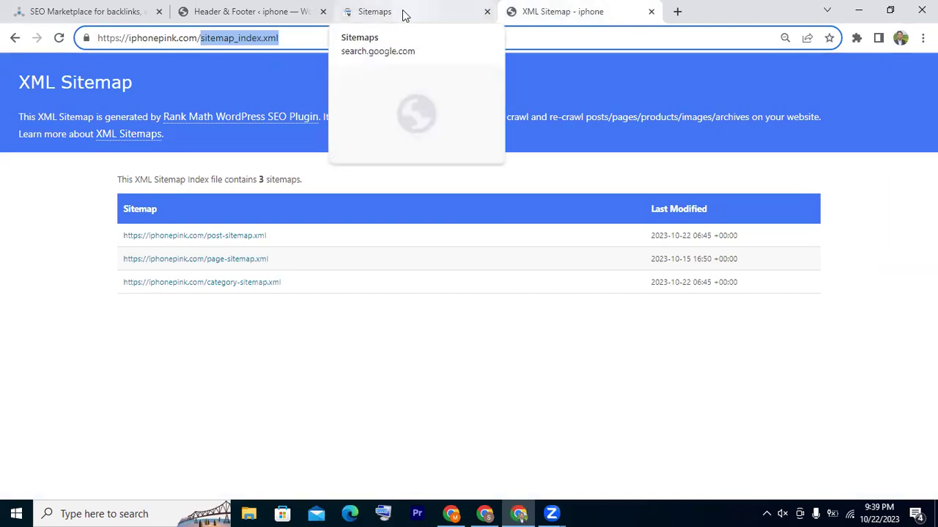
{"action": "right_click", "coordinate": [236, 42]}
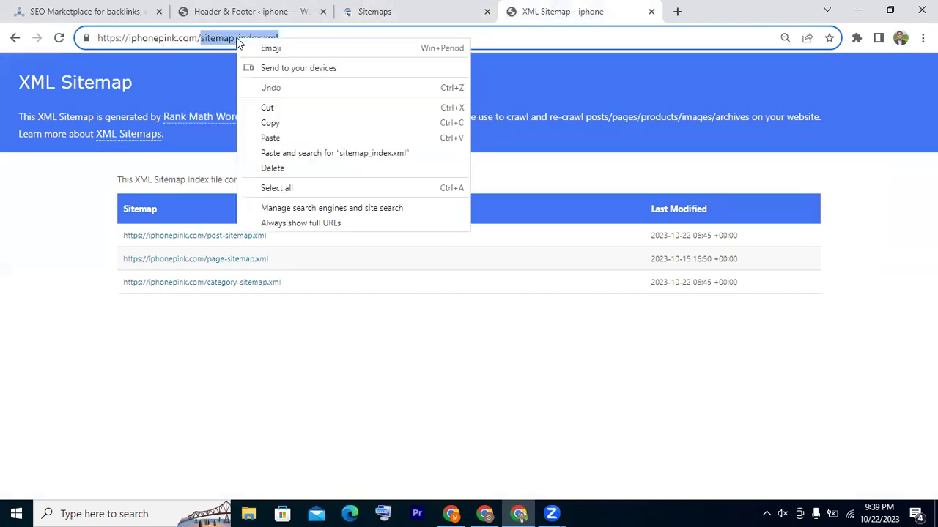
{"action": "left_click", "coordinate": [266, 123]}
{"action": "left_click", "coordinate": [418, 7]}
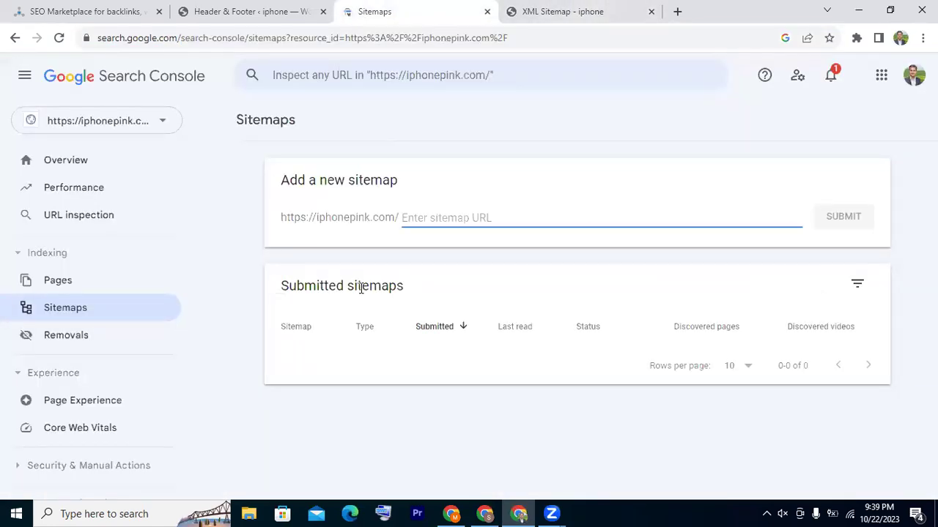
Submit sitemap_index.xml as a new sitemap for iphonepink.com and dismiss the submission message
{"action": "right_click", "coordinate": [444, 213]}
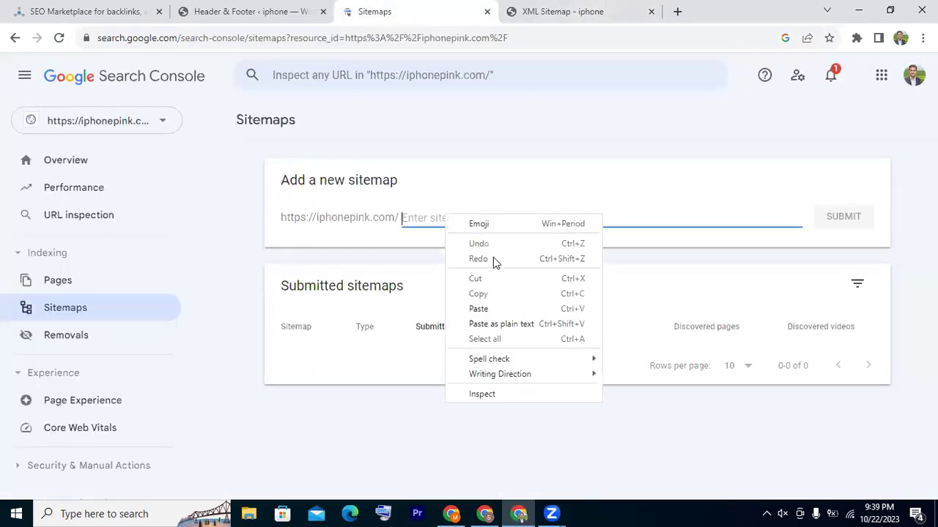
{"action": "left_click", "coordinate": [493, 311]}
{"action": "left_click", "coordinate": [847, 220]}
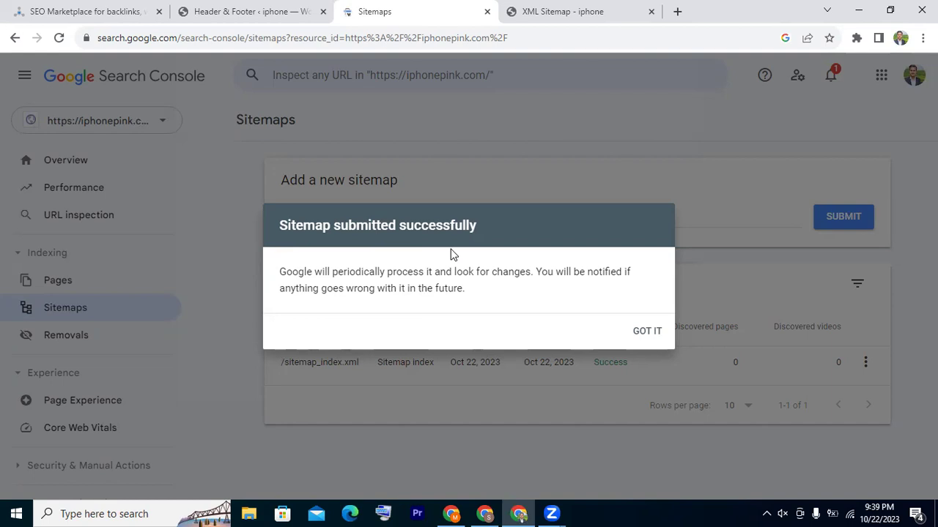
{"action": "left_click", "coordinate": [648, 331]}
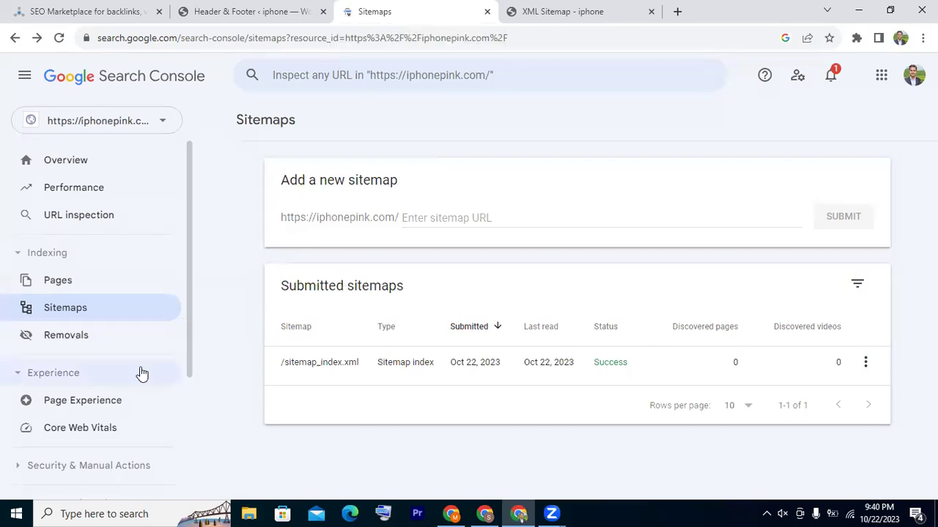
{"action": "scroll", "coordinate": [140, 373], "scroll_direction": "down", "scroll_amount": 3}
{"action": "scroll", "coordinate": [2, 363], "scroll_direction": "up", "scroll_amount": 3}
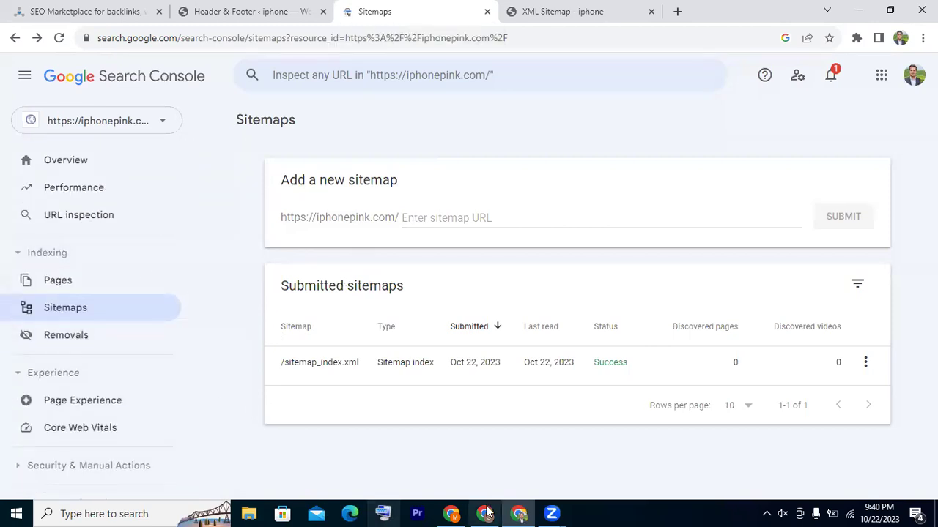